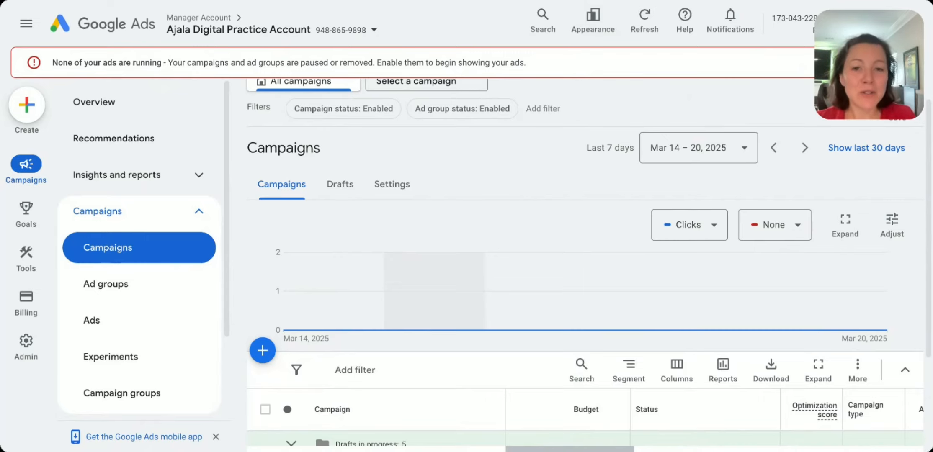
Step: Open the Assets page listing the account's ad assets
{"action": "scroll", "coordinate": [477, 245], "scroll_direction": "down", "scroll_amount": 3}
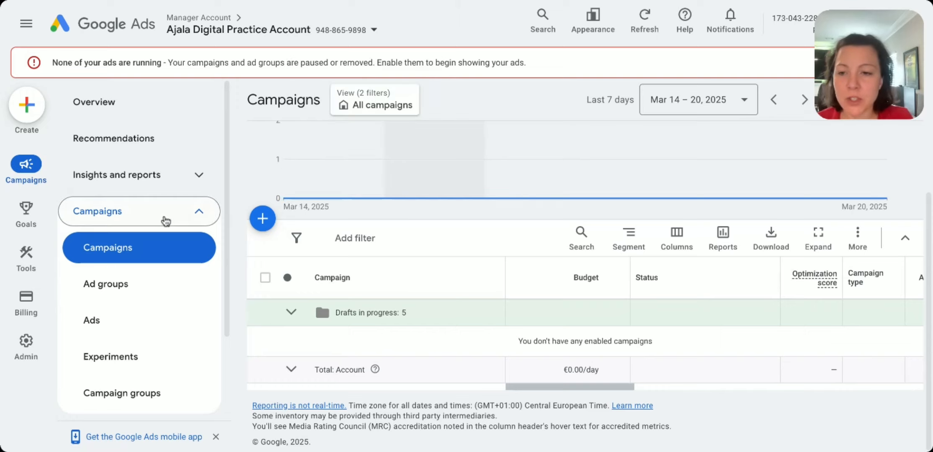
{"action": "scroll", "coordinate": [166, 220], "scroll_direction": "down", "scroll_amount": 1}
{"action": "scroll", "coordinate": [165, 222], "scroll_direction": "down", "scroll_amount": 1}
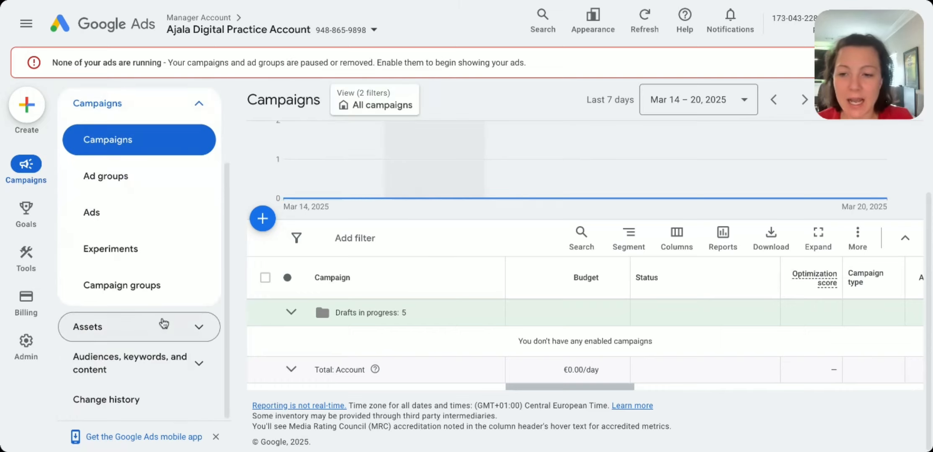
{"action": "left_click", "coordinate": [165, 326]}
{"action": "left_click", "coordinate": [163, 361]}
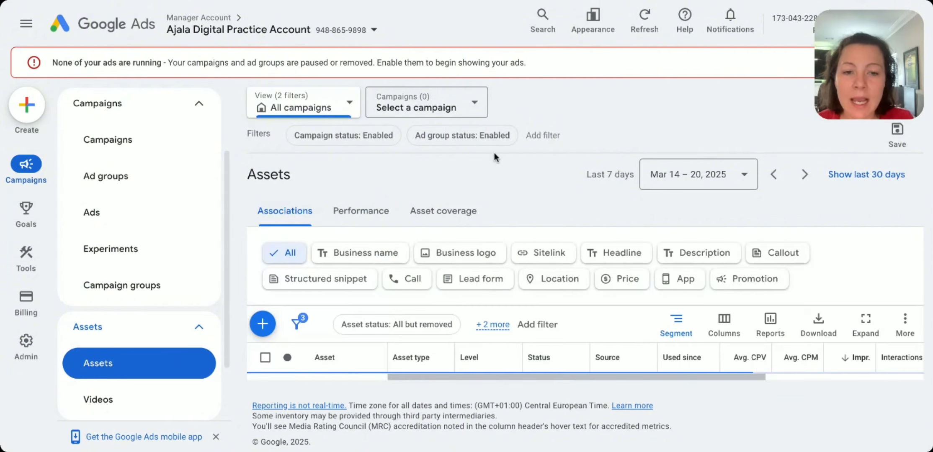
{"action": "scroll", "coordinate": [866, 265], "scroll_direction": "down", "scroll_amount": 1}
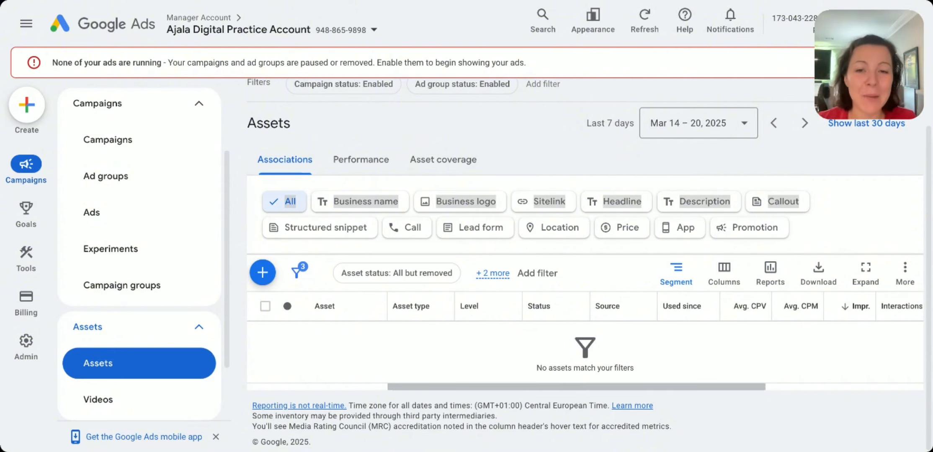
{"action": "left_click", "coordinate": [691, 141]}
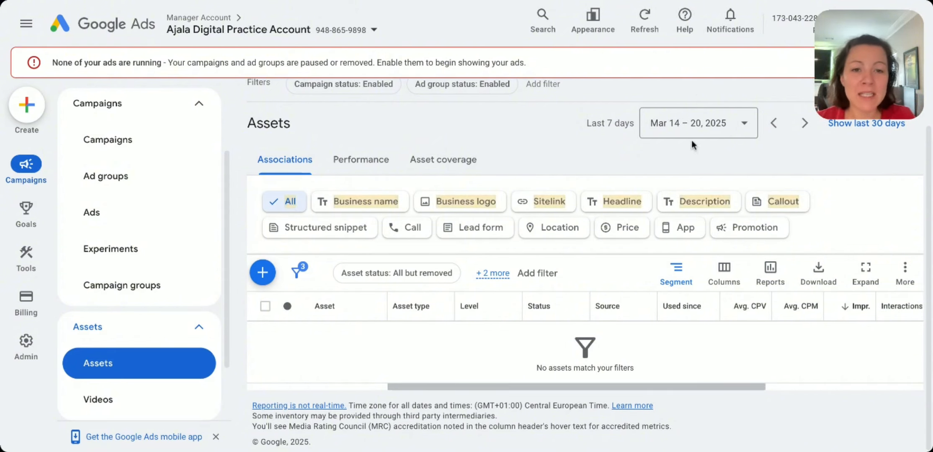
{"action": "left_click", "coordinate": [829, 220]}
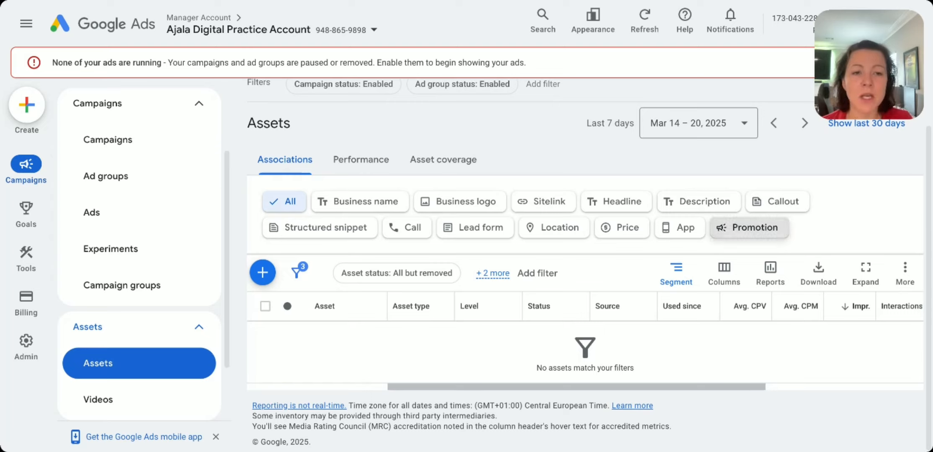
Step: Filter the assets by Promotion and start adding a new promotion asset
{"action": "left_click", "coordinate": [749, 228]}
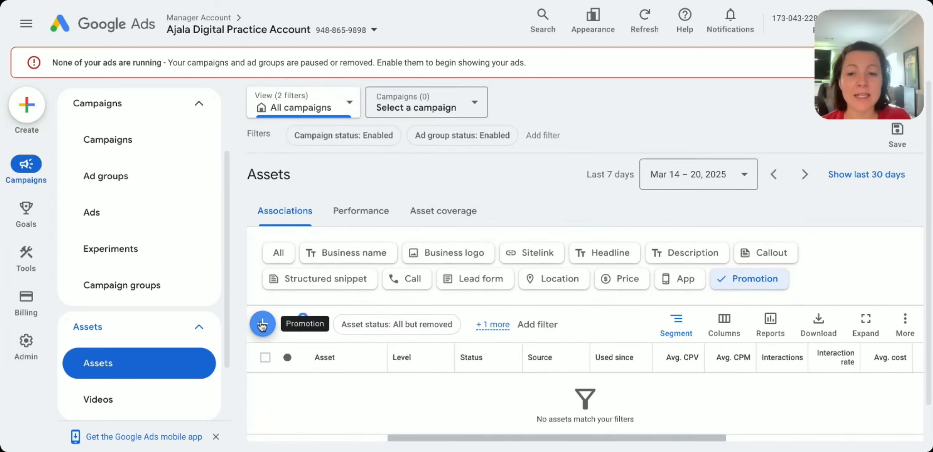
{"action": "left_click", "coordinate": [262, 324]}
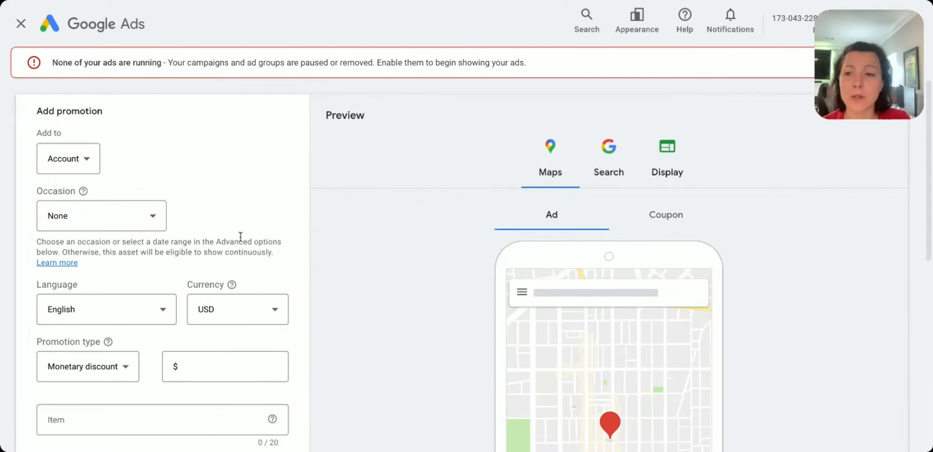
{"action": "left_click", "coordinate": [84, 159]}
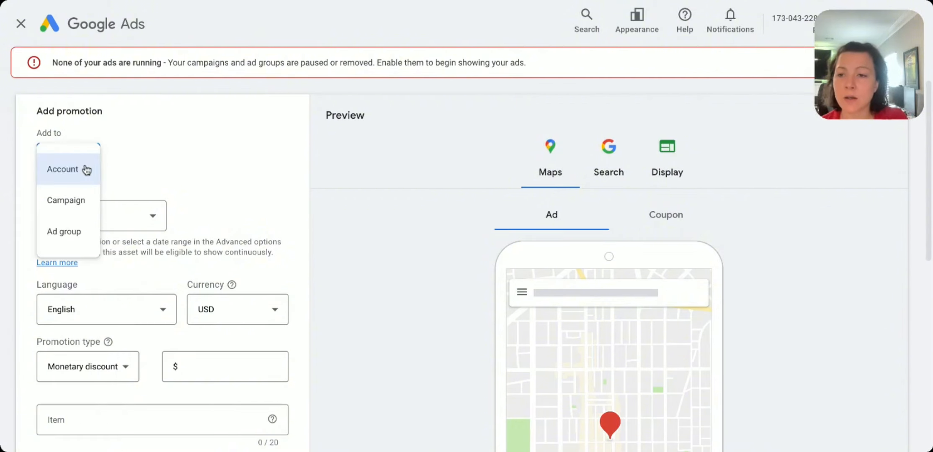
{"action": "left_click", "coordinate": [79, 235]}
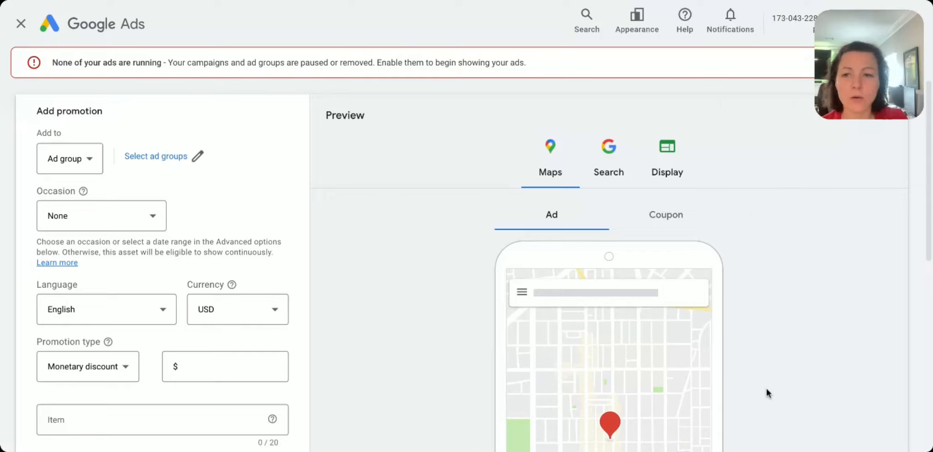
{"action": "left_click", "coordinate": [765, 387]}
Step: Add the promotion at Campaign level to the Performance Max-Hydro Flask campaign
{"action": "left_click", "coordinate": [59, 163]}
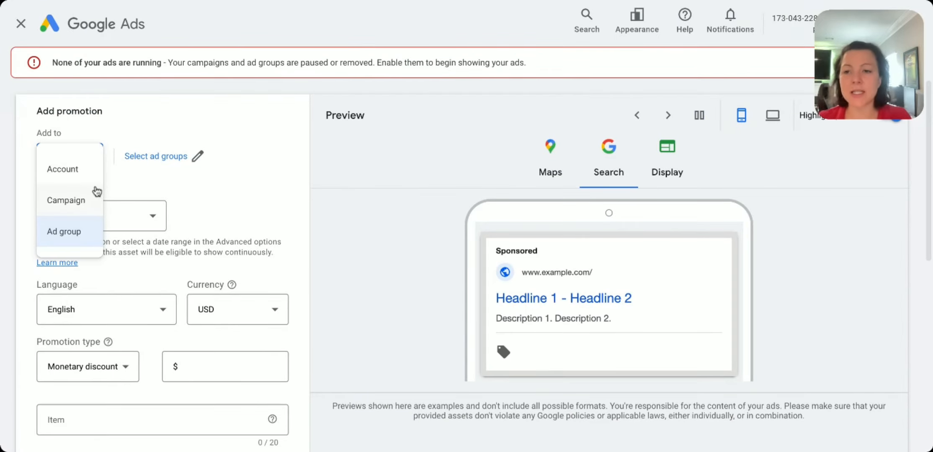
{"action": "left_click", "coordinate": [93, 191]}
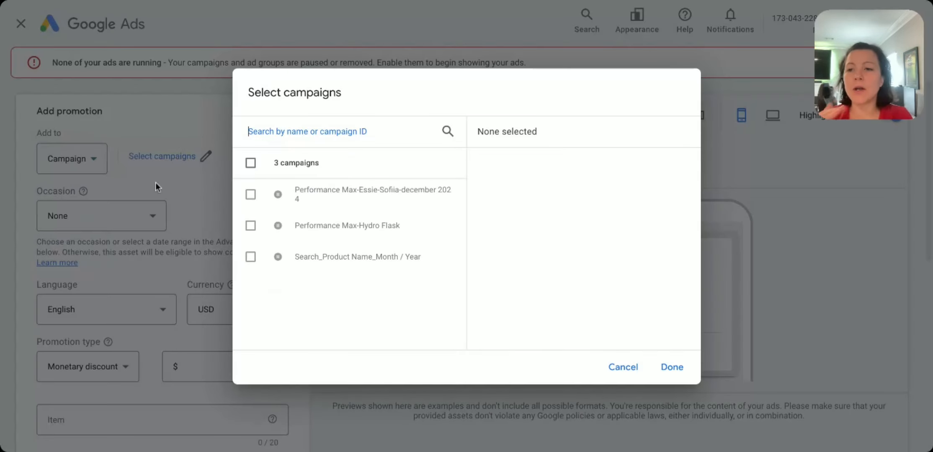
{"action": "left_click", "coordinate": [402, 228]}
{"action": "left_click", "coordinate": [671, 367]}
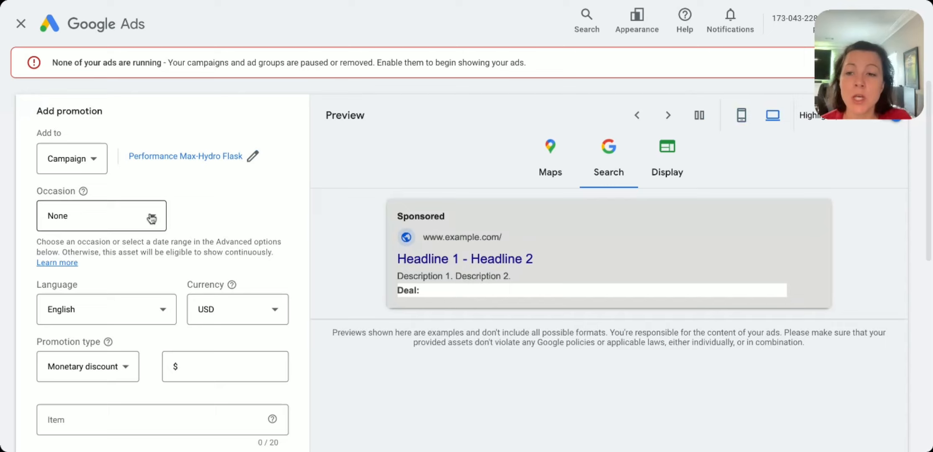
Step: Set the promotion's occasion to Back to school and check the language and currency options
{"action": "left_click", "coordinate": [152, 217]}
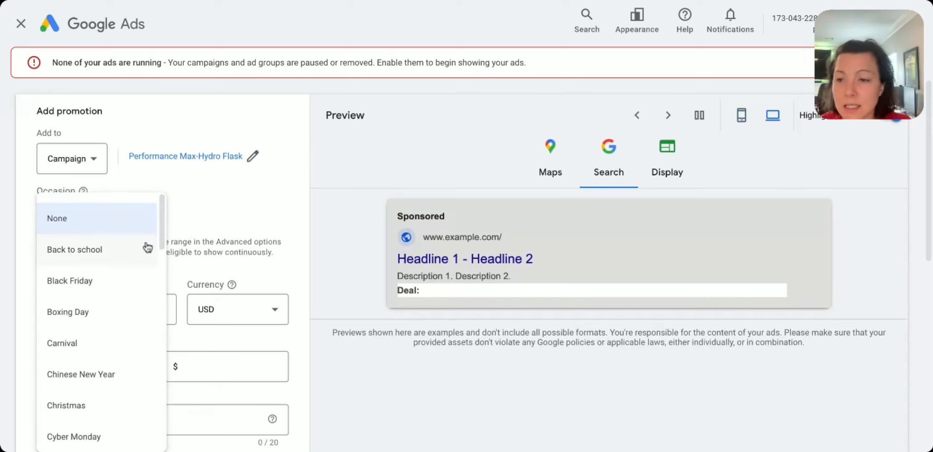
{"action": "left_click", "coordinate": [130, 254]}
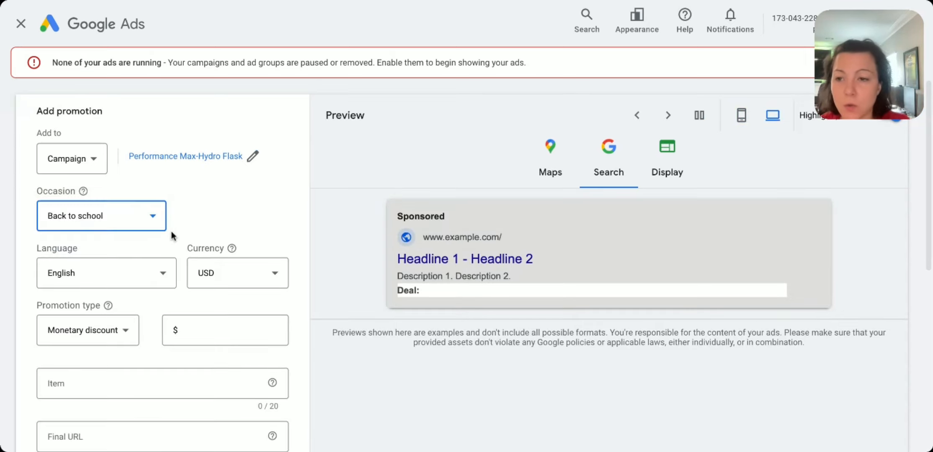
{"action": "scroll", "coordinate": [301, 289], "scroll_direction": "down", "scroll_amount": 3}
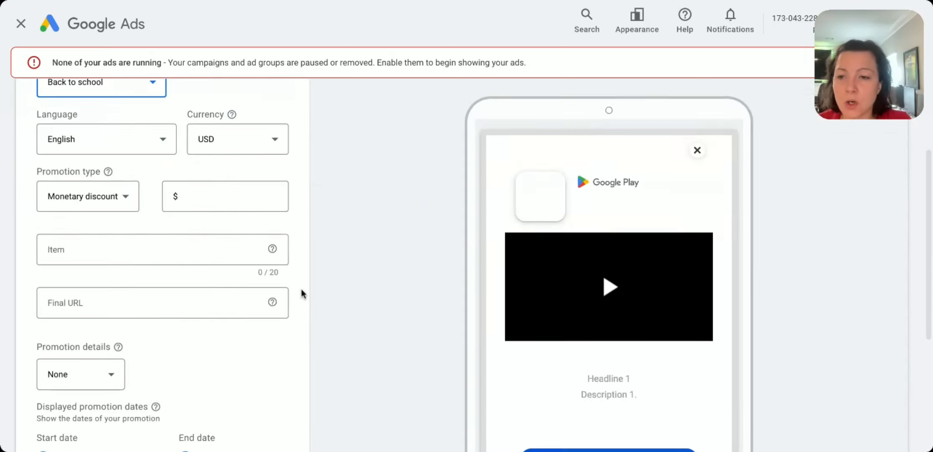
{"action": "left_click", "coordinate": [125, 136]}
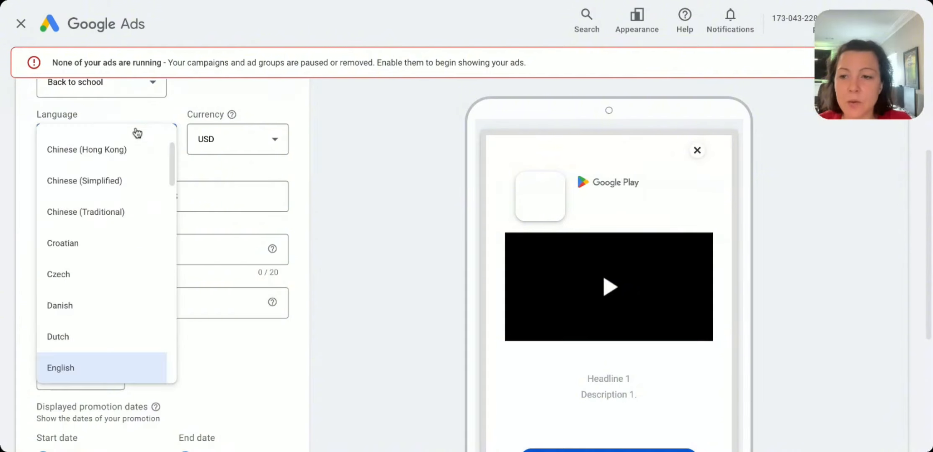
{"action": "left_click", "coordinate": [262, 144]}
Step: Try the Percent discount type, and set the promotion to a Monetary discount of $100
{"action": "left_click", "coordinate": [119, 200]}
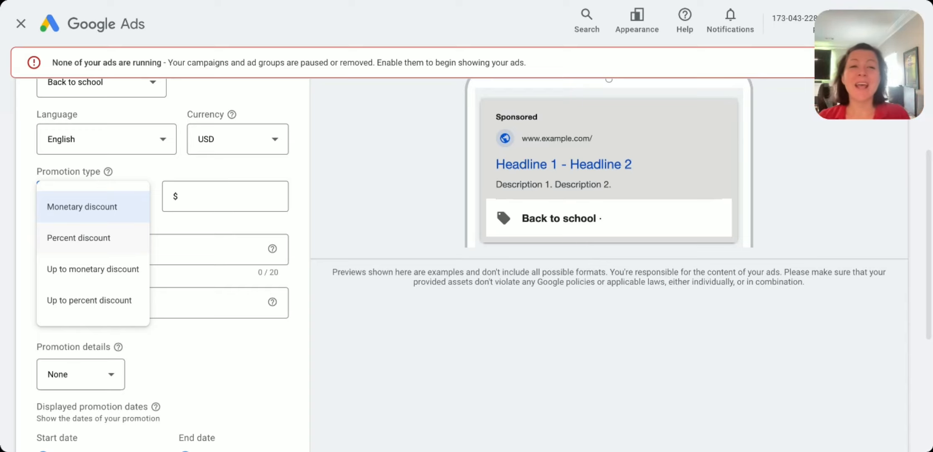
{"action": "left_click", "coordinate": [125, 238]}
{"action": "left_click", "coordinate": [117, 204]}
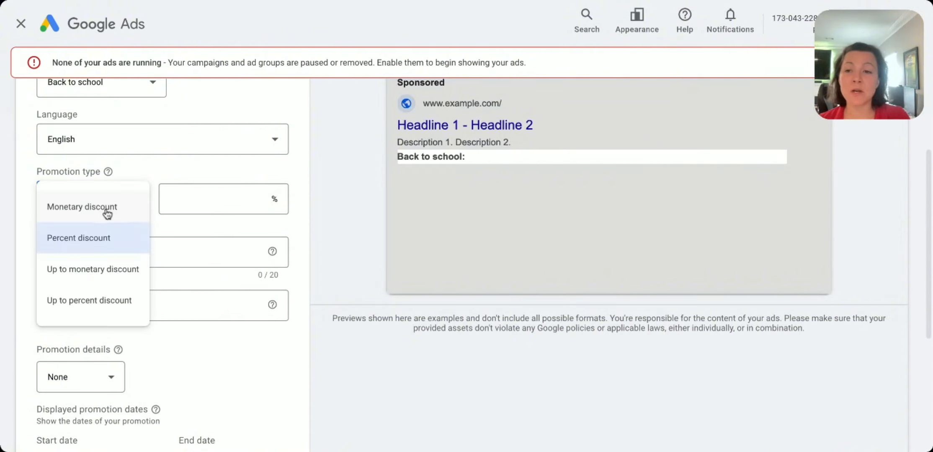
{"action": "left_click", "coordinate": [104, 207]}
{"action": "left_click", "coordinate": [184, 187]}
{"action": "type", "text": "100"}
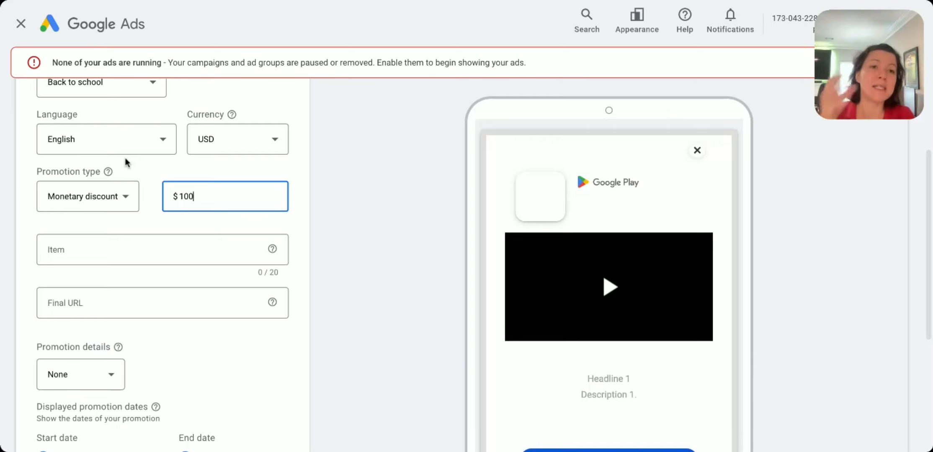
Step: Enter All Products as the promoted item
{"action": "left_click", "coordinate": [182, 245]}
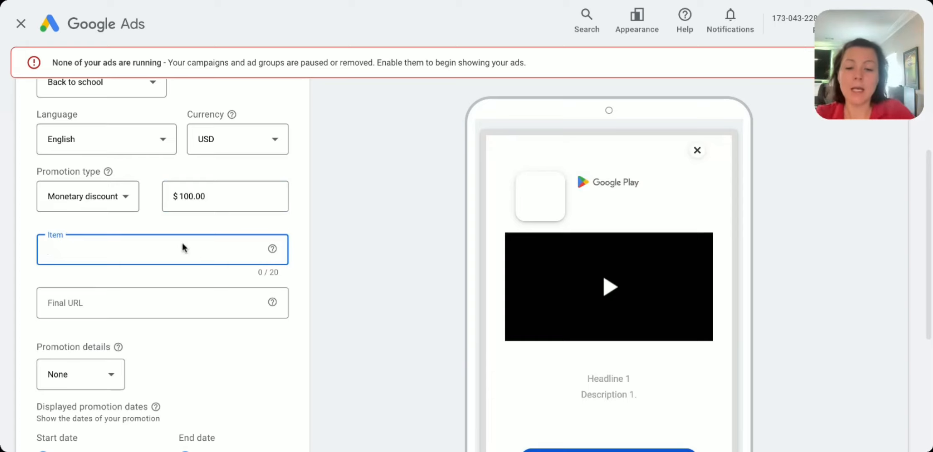
{"action": "type", "text": "All"}
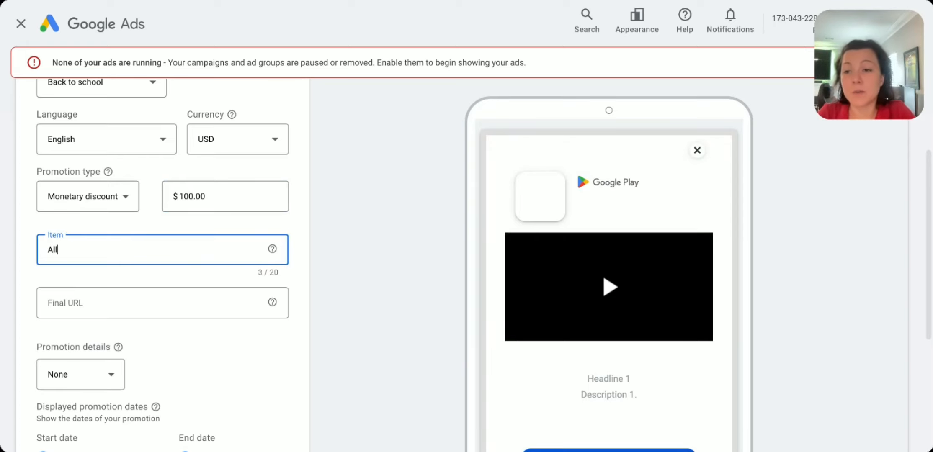
{"action": "type", "text": " Products"}
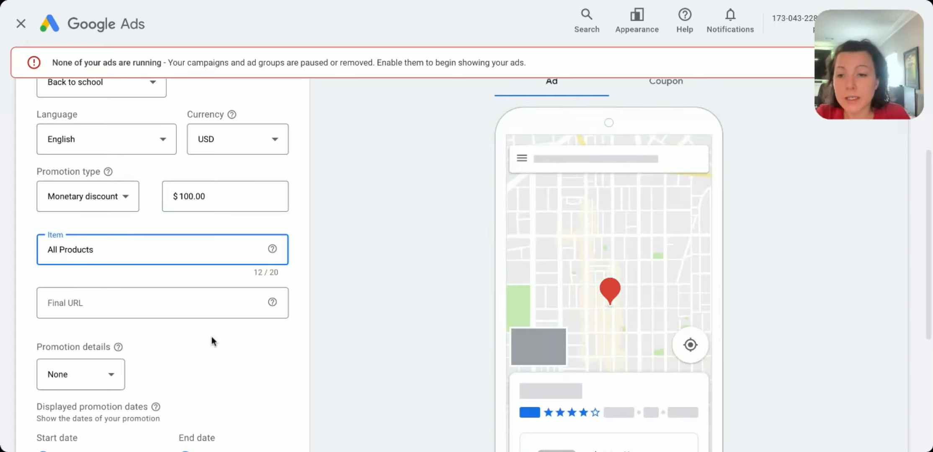
{"action": "left_click", "coordinate": [174, 303]}
{"action": "type", "text": "www"}
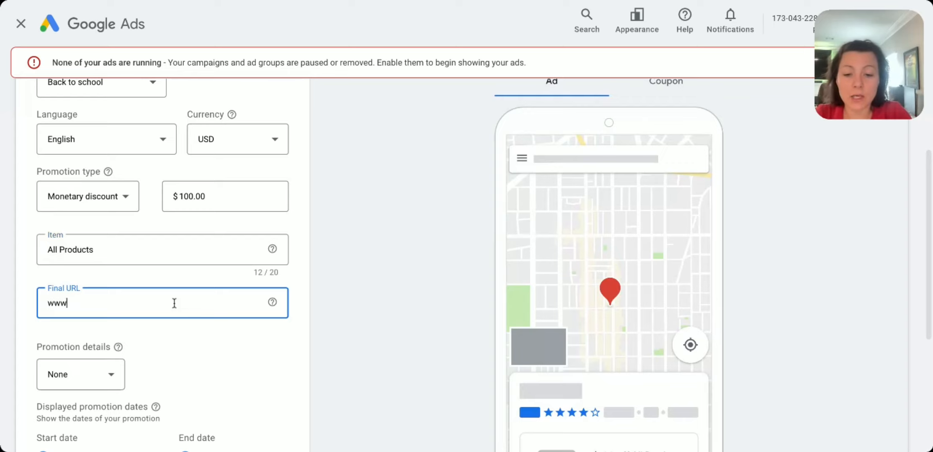
{"action": "type", "text": ".examples.c"}
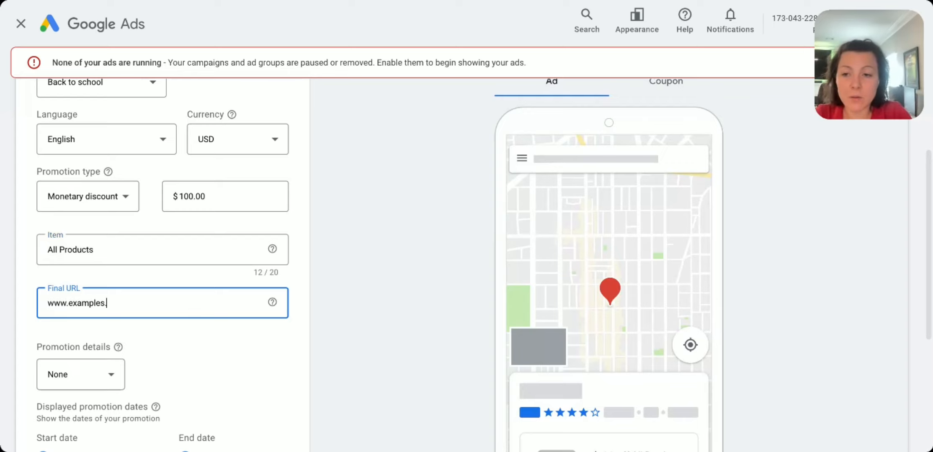
{"action": "type", "text": ".com/"}
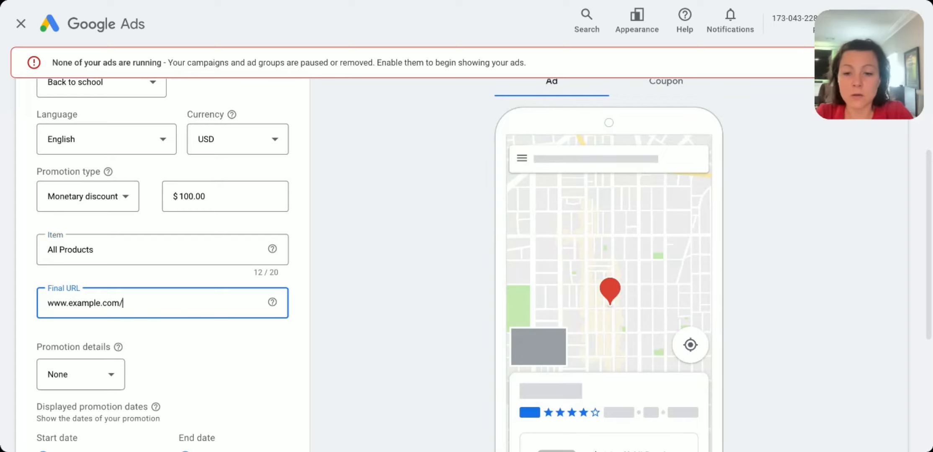
{"action": "type", "text": "that-produc"}
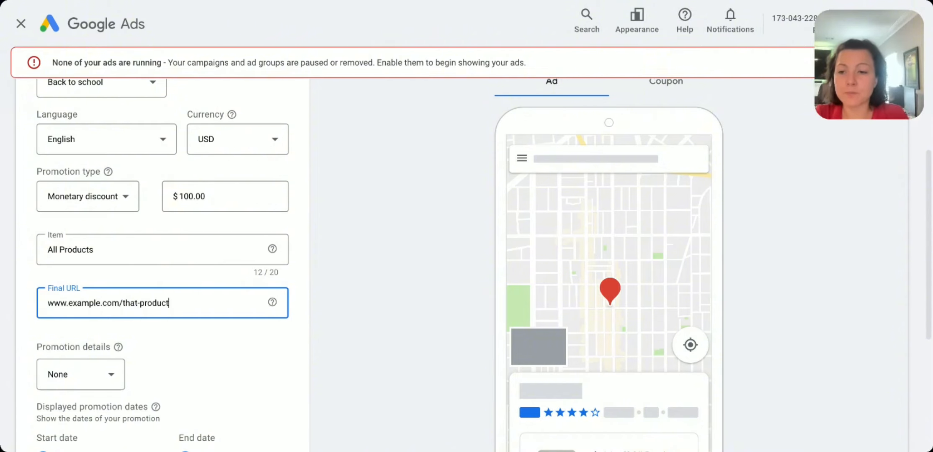
{"action": "type", "text": "t"}
Step: Set the promotion details to an alphanumeric promo code and enter 100OFF as the code
{"action": "left_click", "coordinate": [67, 382]}
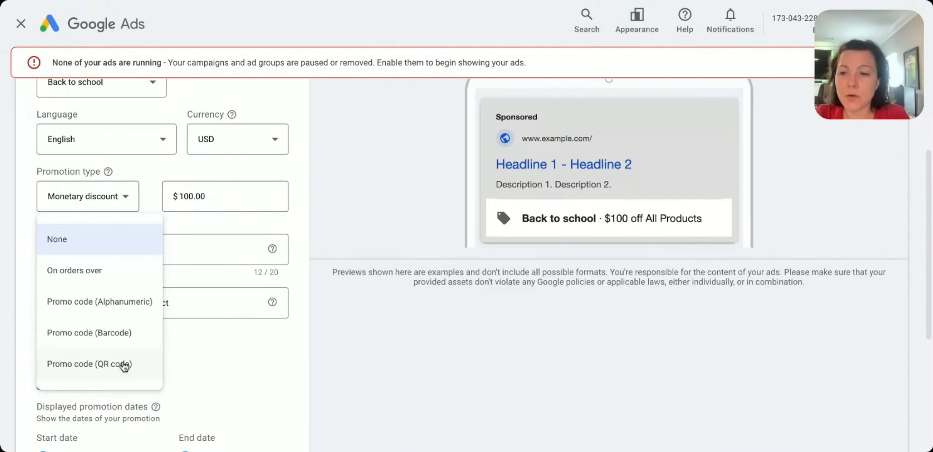
{"action": "left_click", "coordinate": [131, 298]}
{"action": "left_click", "coordinate": [239, 375]}
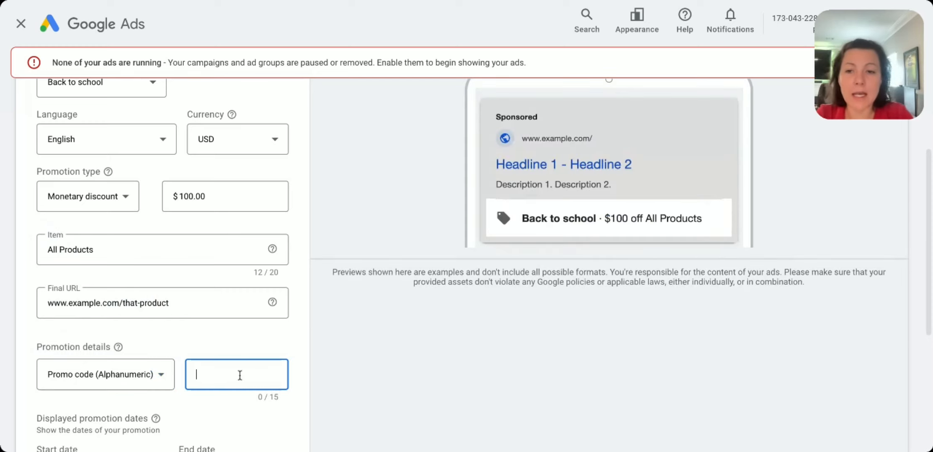
{"action": "type", "text": "100OFF"}
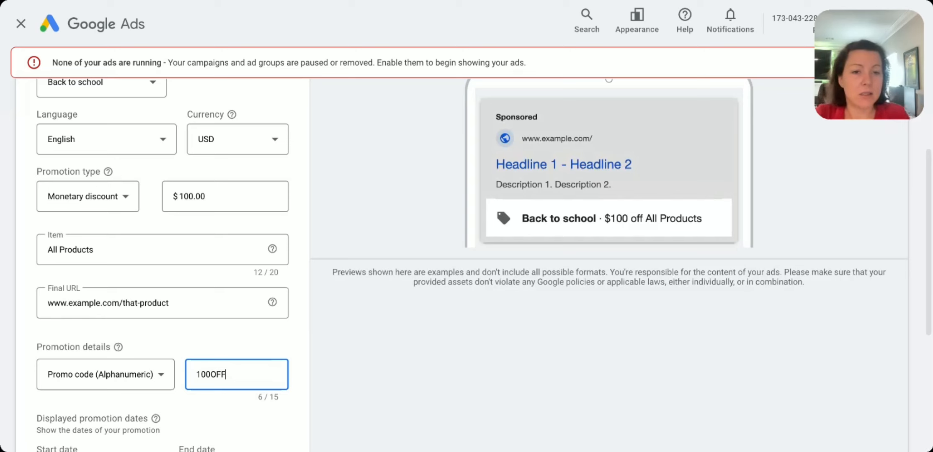
{"action": "left_click", "coordinate": [625, 153]}
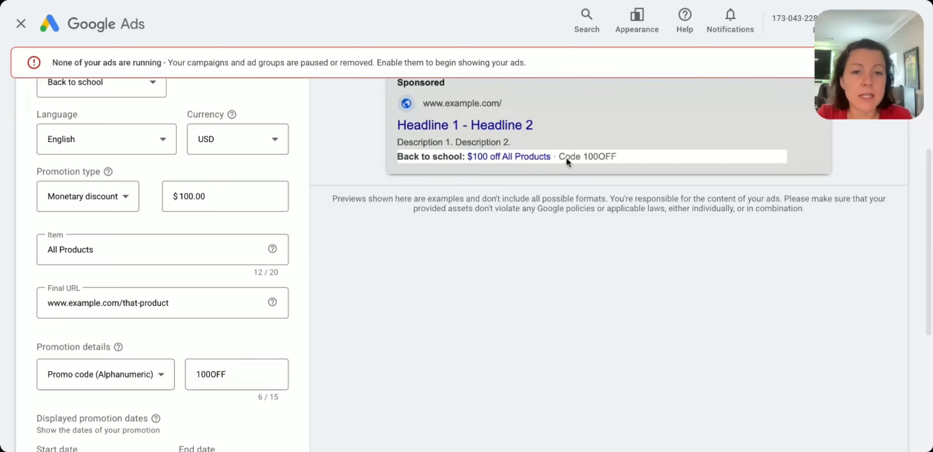
Step: Review the ad preview of the promotion and the displayed promotion dates settings
{"action": "scroll", "coordinate": [438, 181], "scroll_direction": "up", "scroll_amount": 2}
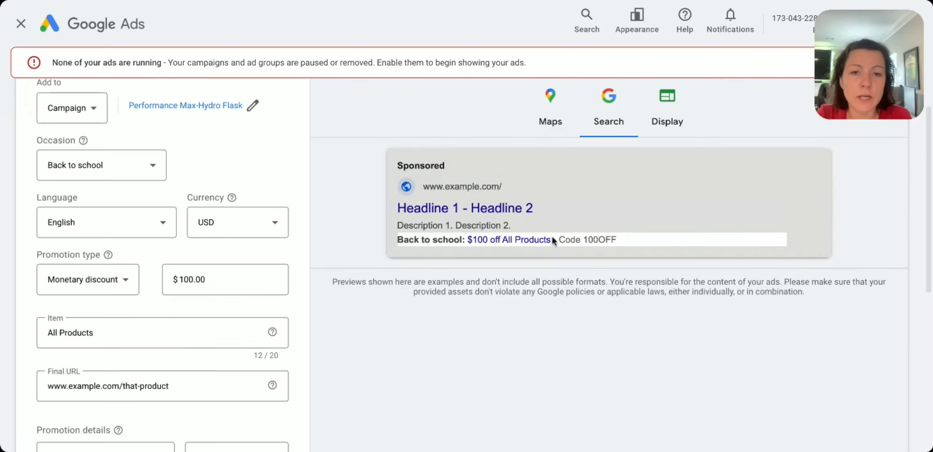
{"action": "scroll", "coordinate": [220, 273], "scroll_direction": "down", "scroll_amount": 5}
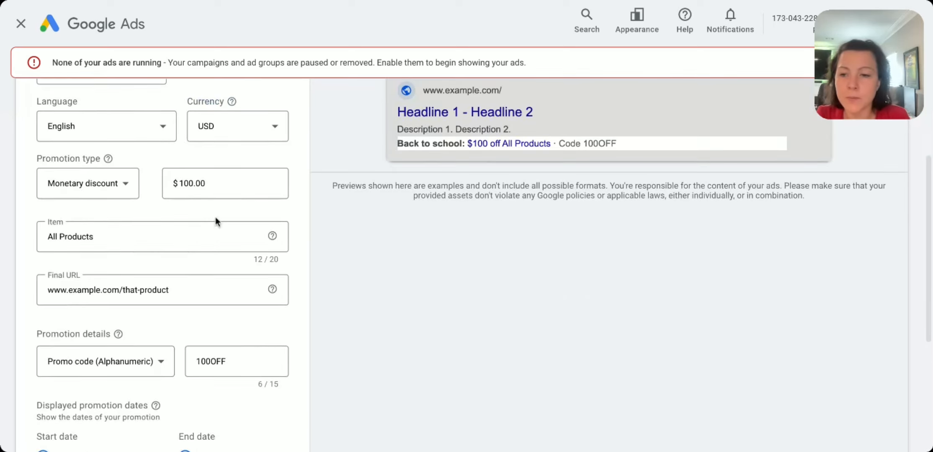
{"action": "scroll", "coordinate": [253, 267], "scroll_direction": "down", "scroll_amount": 1}
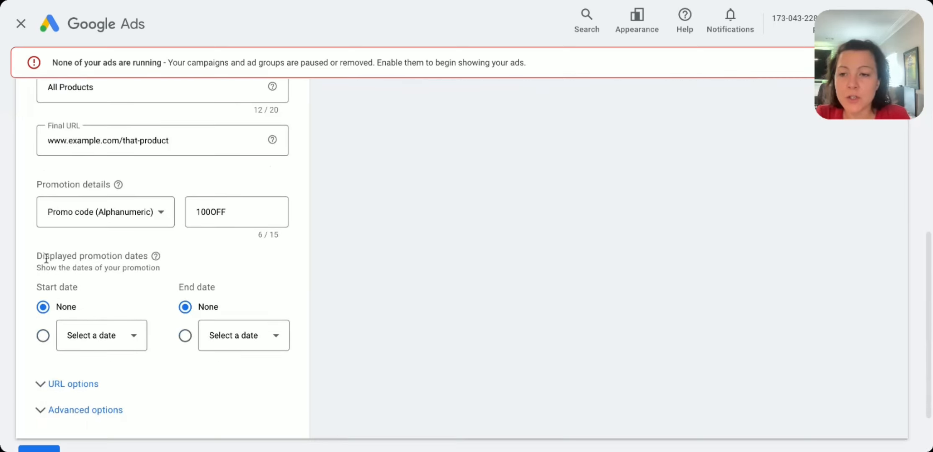
{"action": "left_click_drag", "start_coordinate": [37, 256], "coordinate": [170, 265]}
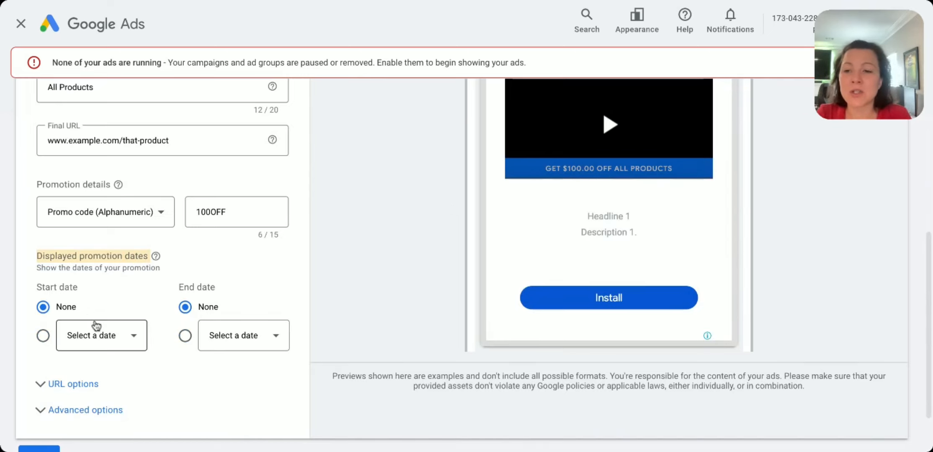
Step: Set the displayed promotion start date to Mar 25, 2025
{"action": "left_click", "coordinate": [43, 335]}
{"action": "left_click", "coordinate": [126, 337]}
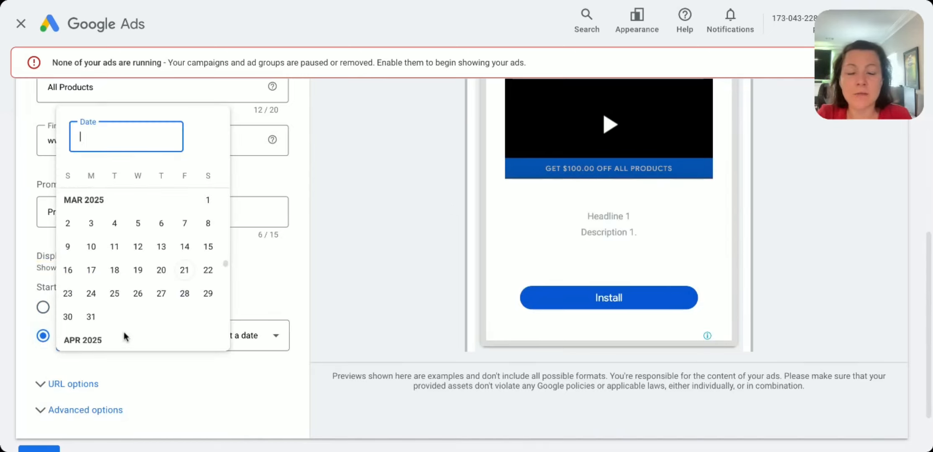
{"action": "left_click", "coordinate": [116, 294]}
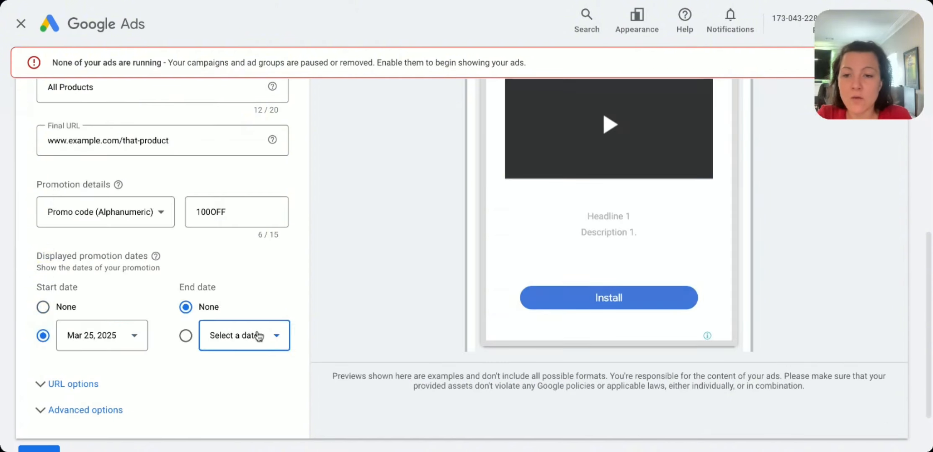
Step: Set the displayed promotion end date to Apr 1, 2025
{"action": "left_click", "coordinate": [261, 333]}
{"action": "scroll", "coordinate": [328, 239], "scroll_direction": "down", "scroll_amount": 10}
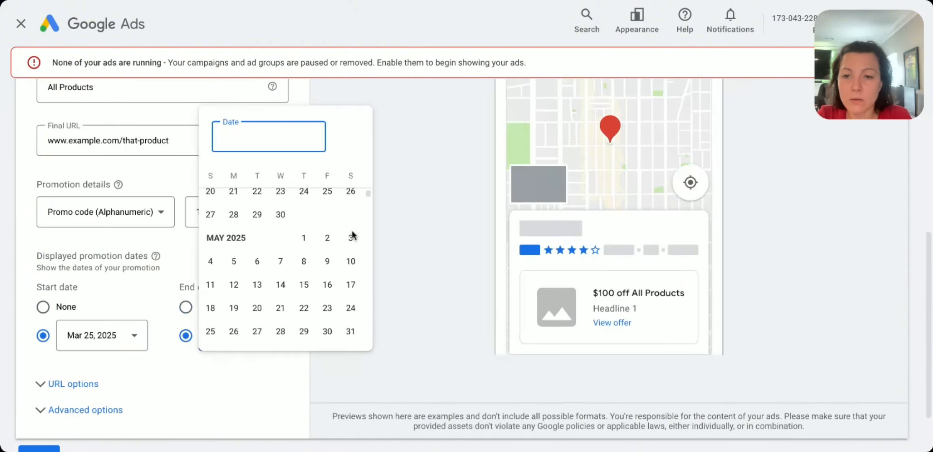
{"action": "left_click", "coordinate": [234, 233]}
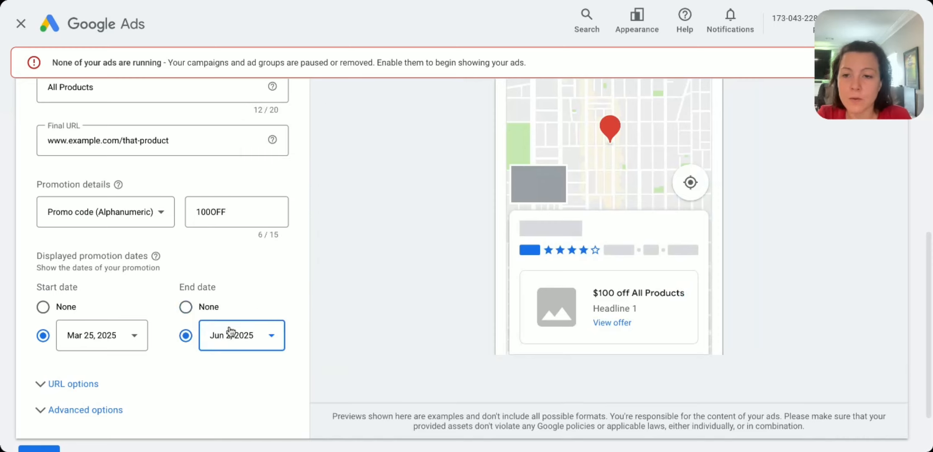
{"action": "left_click", "coordinate": [229, 348]}
{"action": "scroll", "coordinate": [289, 281], "scroll_direction": "up", "scroll_amount": 5}
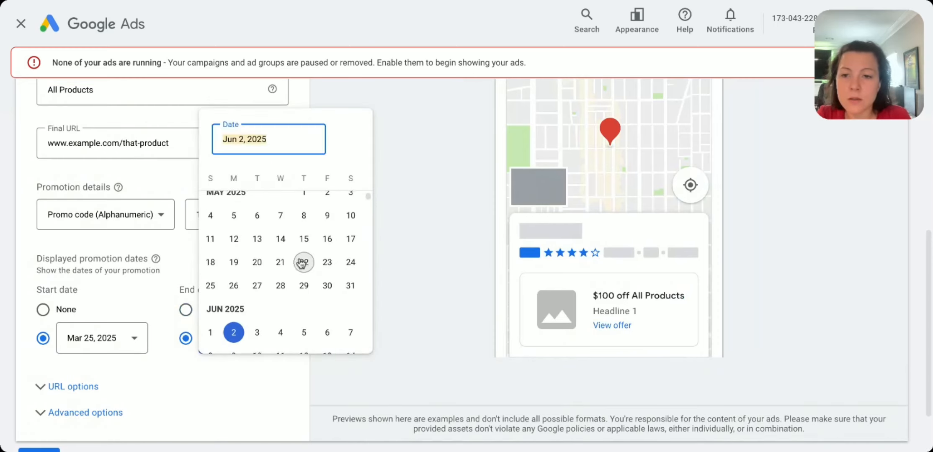
{"action": "scroll", "coordinate": [293, 266], "scroll_direction": "up", "scroll_amount": 2}
{"action": "left_click", "coordinate": [256, 262]}
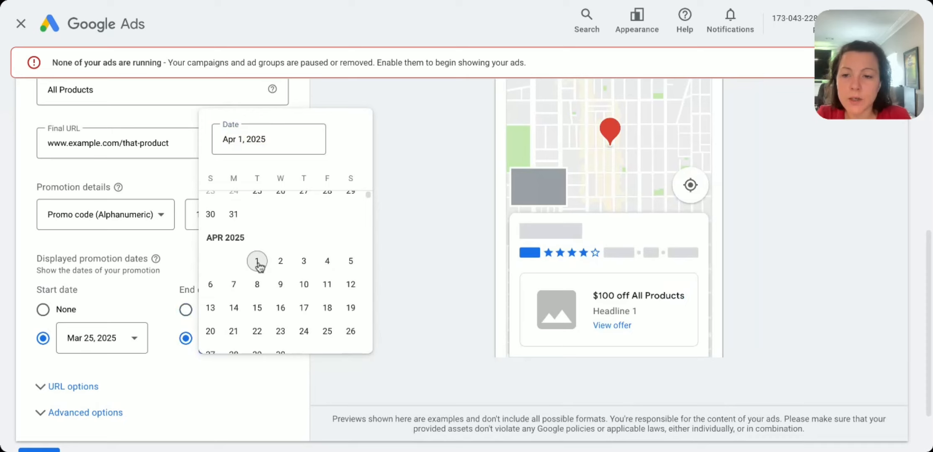
Step: Schedule the promotion asset in the advanced options to run from Mar 22, 2025 to Apr 1, 2025
{"action": "scroll", "coordinate": [152, 378], "scroll_direction": "down", "scroll_amount": 2}
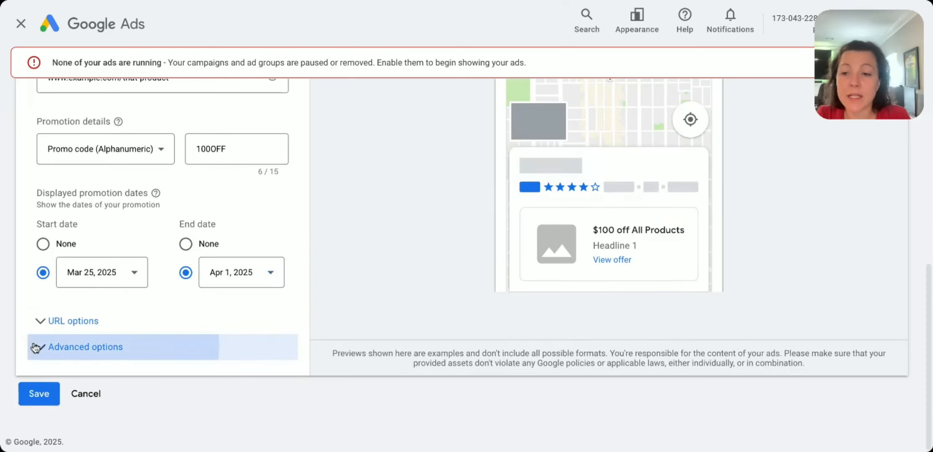
{"action": "left_click", "coordinate": [147, 347]}
{"action": "scroll", "coordinate": [143, 335], "scroll_direction": "down", "scroll_amount": 7}
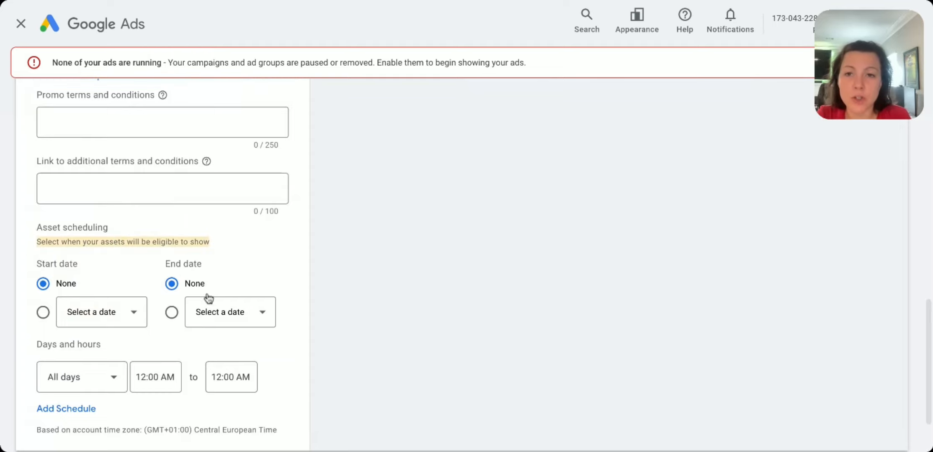
{"action": "scroll", "coordinate": [208, 299], "scroll_direction": "up", "scroll_amount": 9}
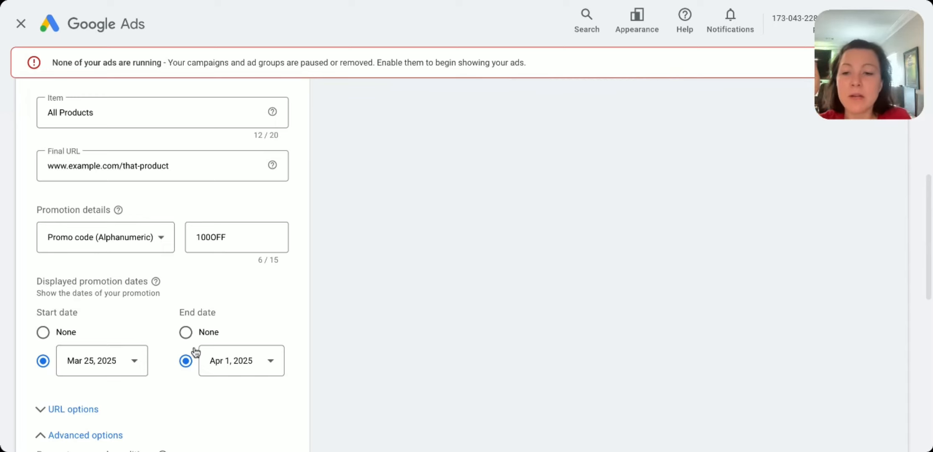
{"action": "scroll", "coordinate": [229, 331], "scroll_direction": "down", "scroll_amount": 8}
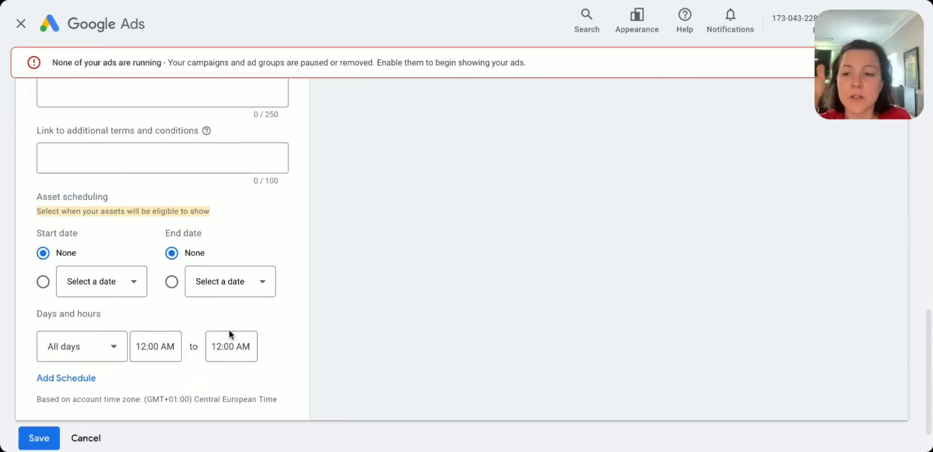
{"action": "left_click", "coordinate": [43, 284]}
{"action": "left_click", "coordinate": [103, 289]}
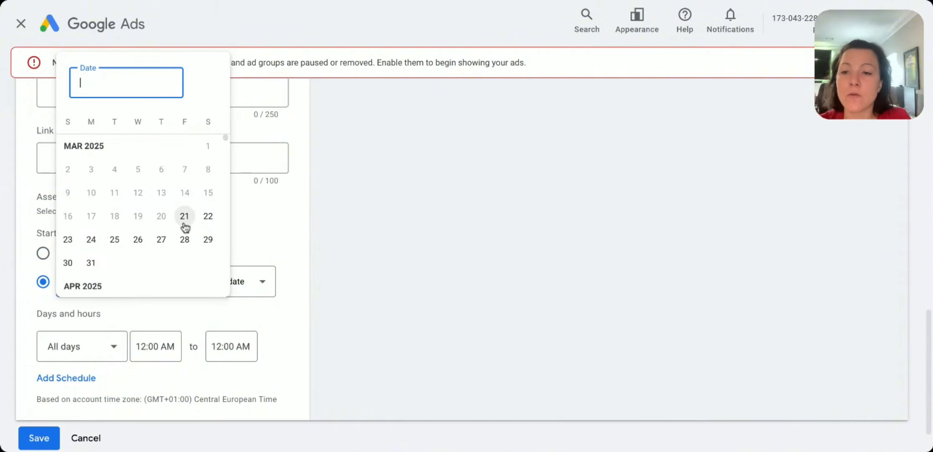
{"action": "left_click", "coordinate": [207, 216]}
{"action": "left_click", "coordinate": [260, 279]}
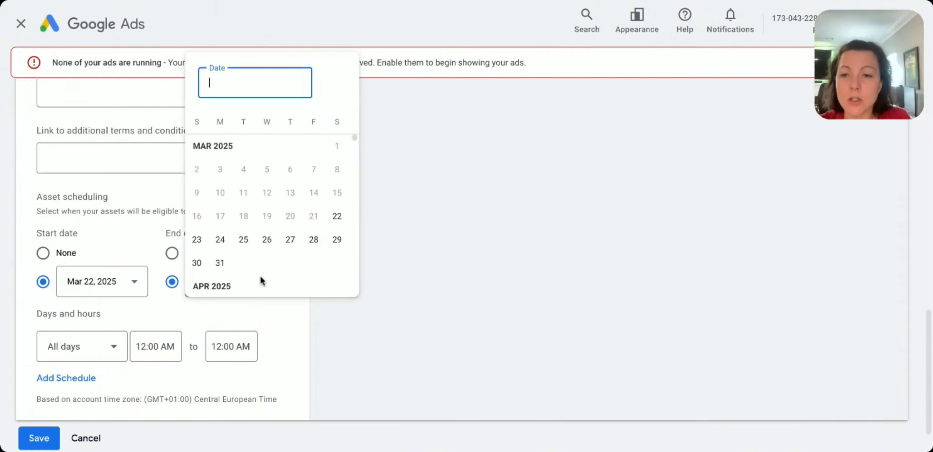
{"action": "scroll", "coordinate": [264, 262], "scroll_direction": "down", "scroll_amount": 3}
{"action": "left_click", "coordinate": [243, 214]}
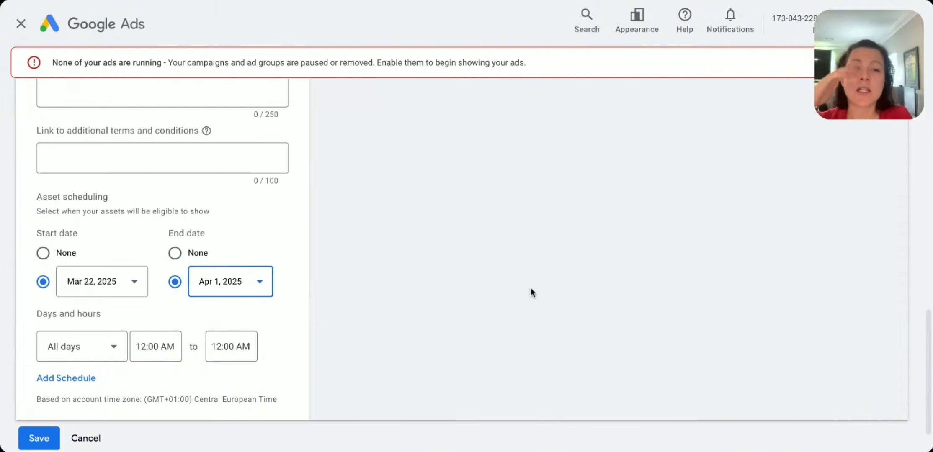
Step: Preview how the promotion appears in a Search ad, including the desktop layout
{"action": "scroll", "coordinate": [534, 289], "scroll_direction": "up", "scroll_amount": 12}
{"action": "scroll", "coordinate": [670, 188], "scroll_direction": "up", "scroll_amount": 4}
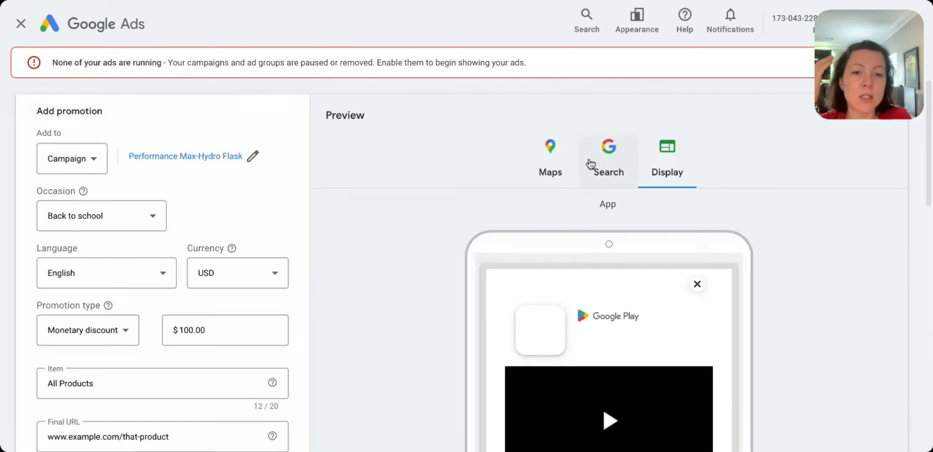
{"action": "left_click", "coordinate": [590, 163]}
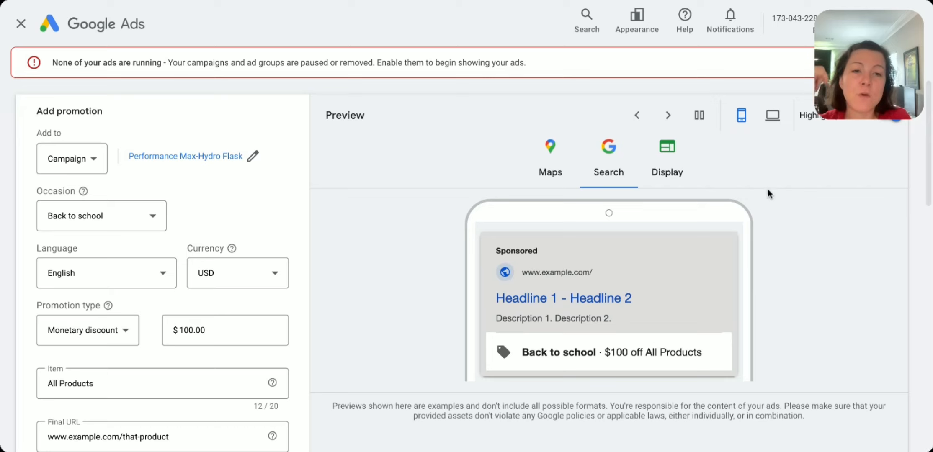
{"action": "left_click", "coordinate": [773, 116]}
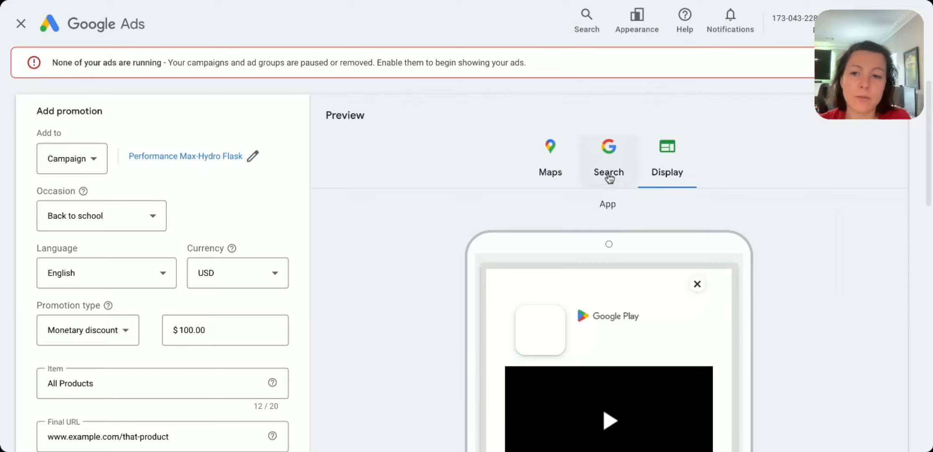
{"action": "left_click", "coordinate": [610, 178]}
Step: Discard the new promotion and return to the Assets overview
{"action": "scroll", "coordinate": [307, 294], "scroll_direction": "down", "scroll_amount": 8}
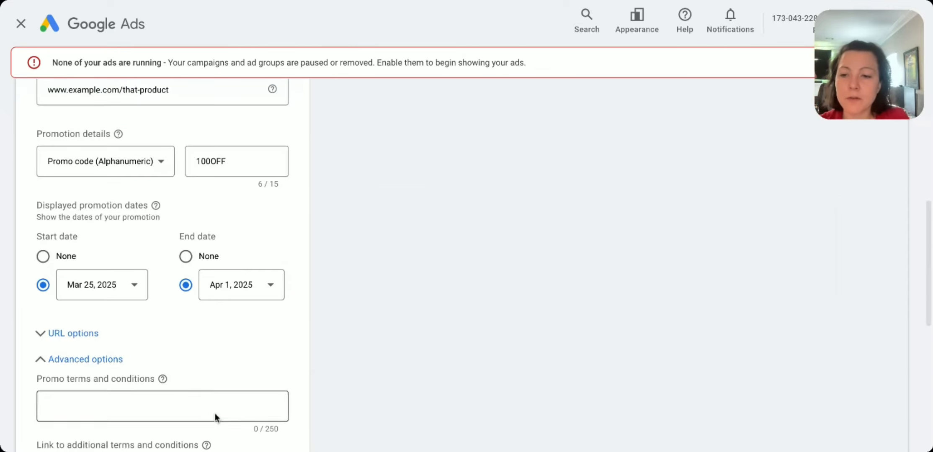
{"action": "scroll", "coordinate": [215, 417], "scroll_direction": "down", "scroll_amount": 4}
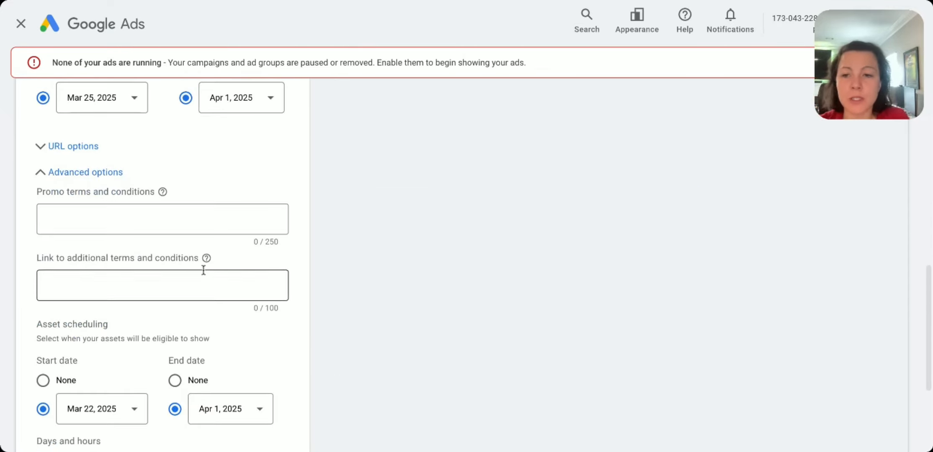
{"action": "scroll", "coordinate": [333, 284], "scroll_direction": "down", "scroll_amount": 4}
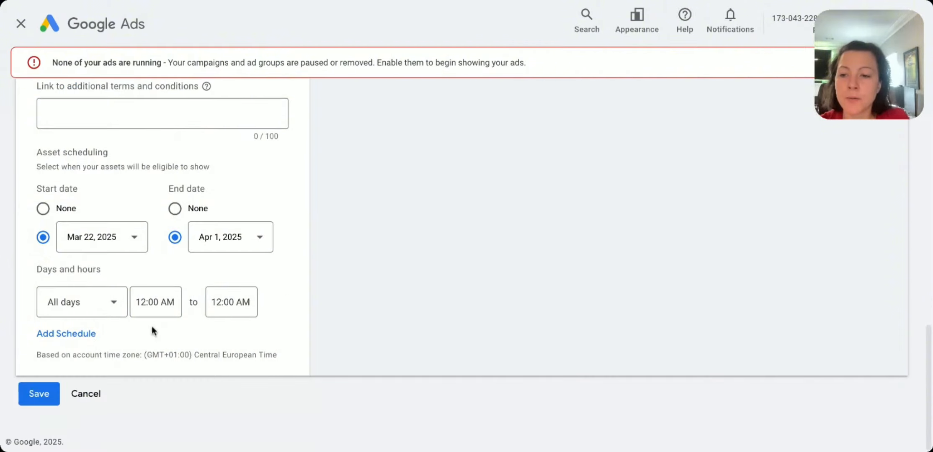
{"action": "left_click", "coordinate": [42, 404]}
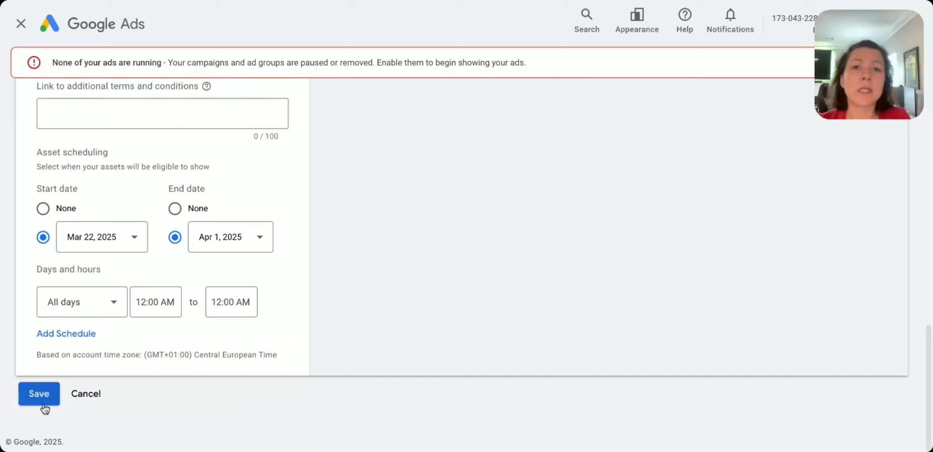
{"action": "left_click", "coordinate": [84, 394]}
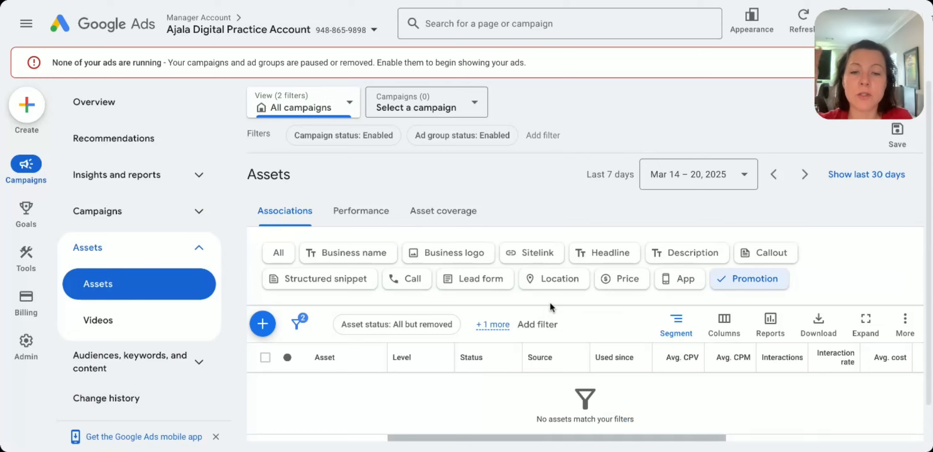
Step: Try to add a business name asset and a business logo asset, dismissing the advertiser verification notice each time
{"action": "left_click", "coordinate": [369, 259]}
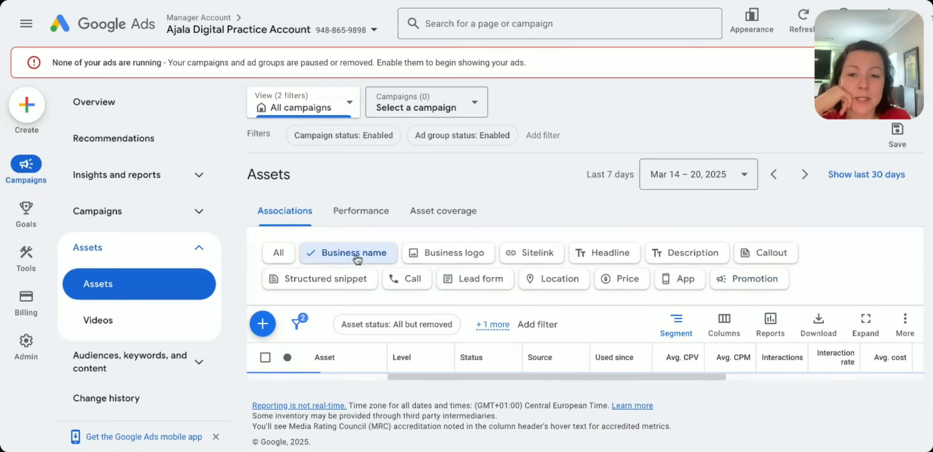
{"action": "left_click", "coordinate": [263, 328]}
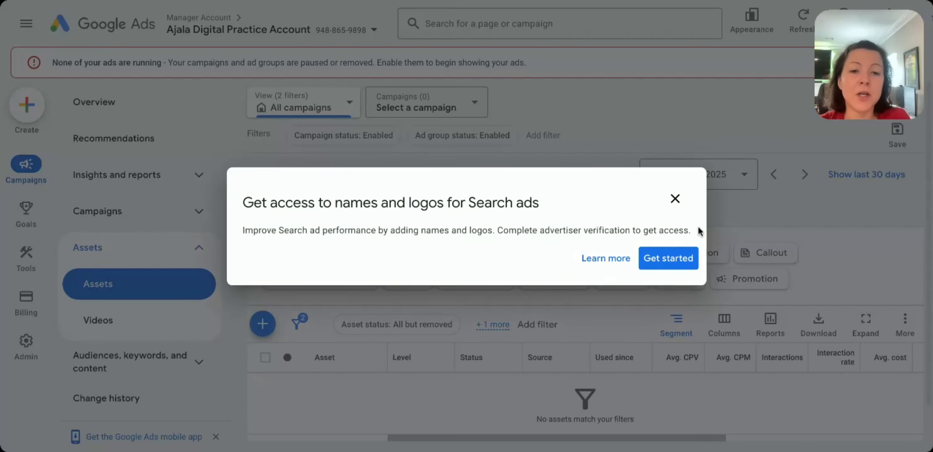
{"action": "left_click", "coordinate": [675, 199]}
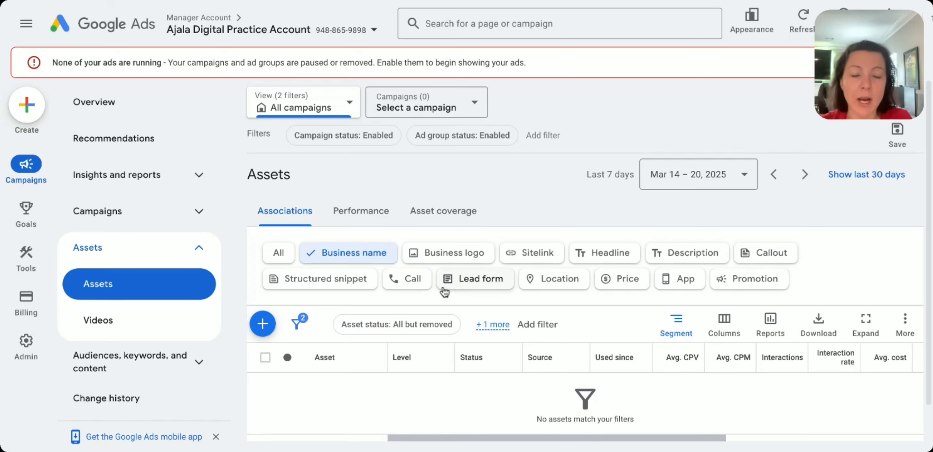
{"action": "left_click", "coordinate": [439, 253]}
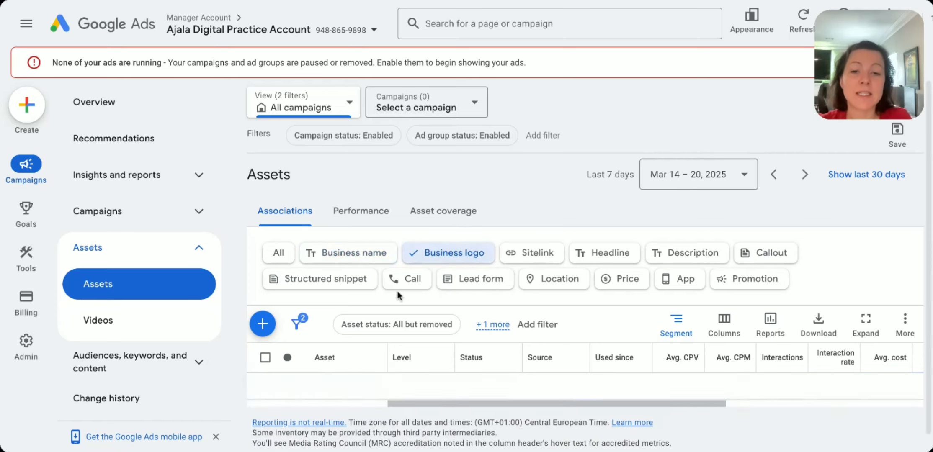
{"action": "left_click", "coordinate": [262, 324]}
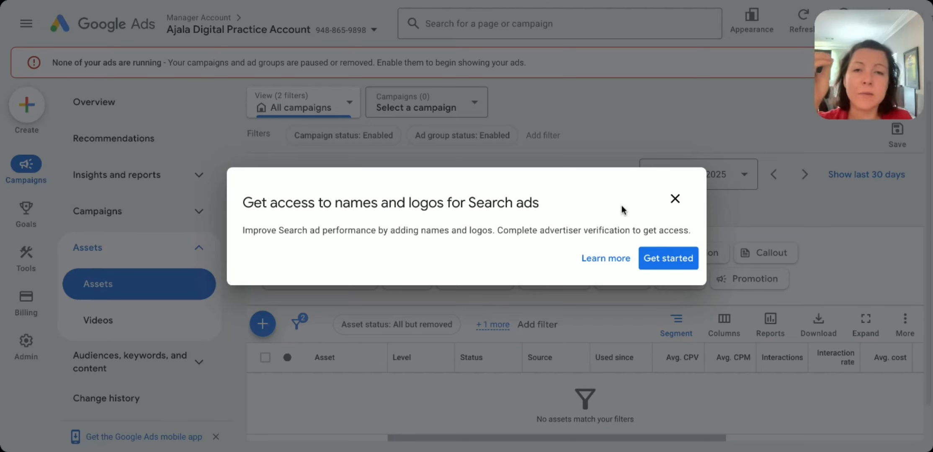
{"action": "left_click", "coordinate": [675, 199]}
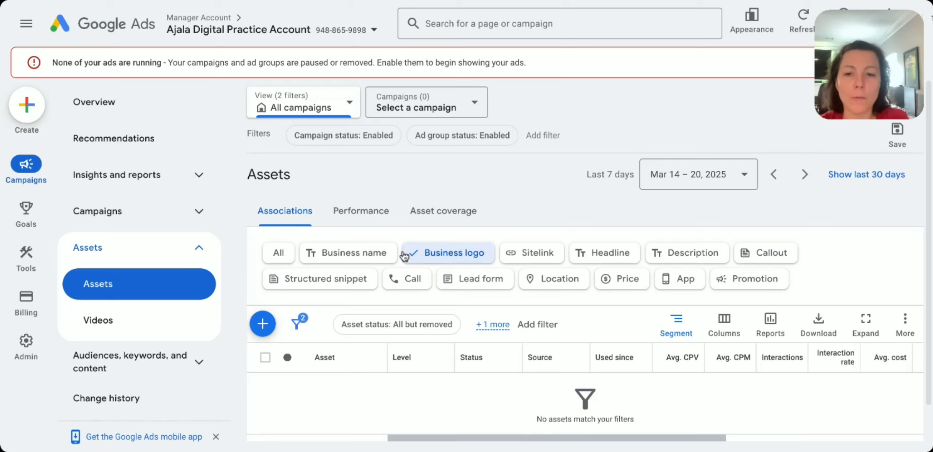
Step: Start a new sitelink asset and assign it to the Busy Students - Stanley ad group of the Audio - Stanley campaign
{"action": "left_click", "coordinate": [538, 257]}
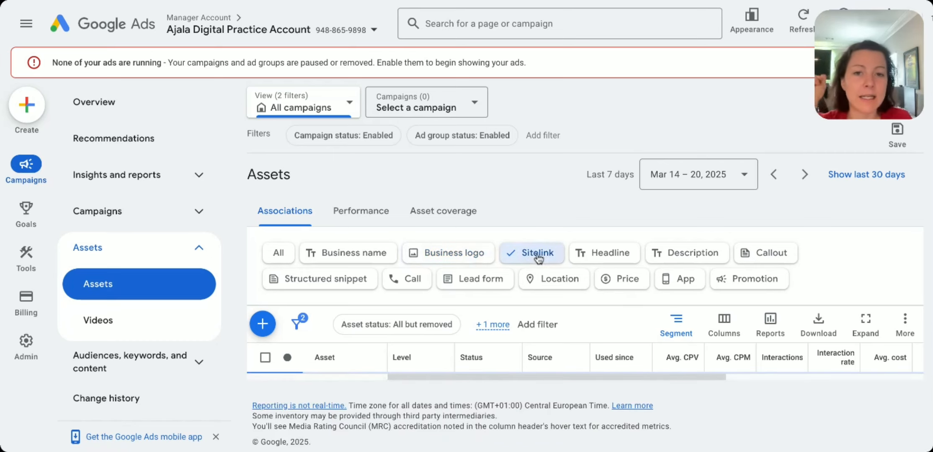
{"action": "scroll", "coordinate": [604, 345], "scroll_direction": "down", "scroll_amount": 1}
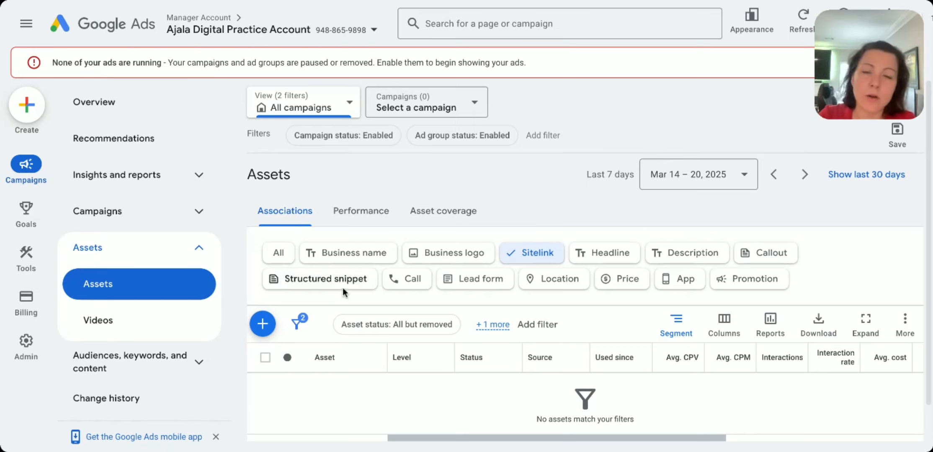
{"action": "left_click", "coordinate": [263, 324]}
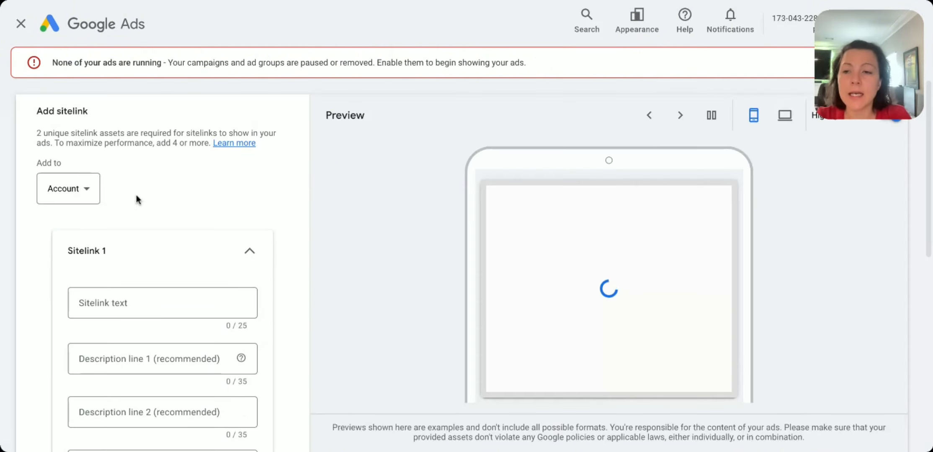
{"action": "left_click", "coordinate": [87, 193]}
{"action": "left_click", "coordinate": [75, 268]}
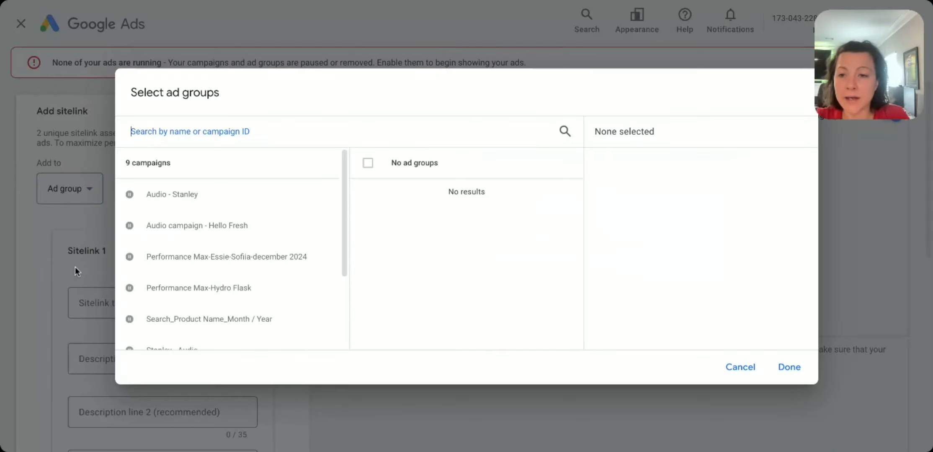
{"action": "left_click", "coordinate": [287, 209]}
{"action": "left_click", "coordinate": [492, 200]}
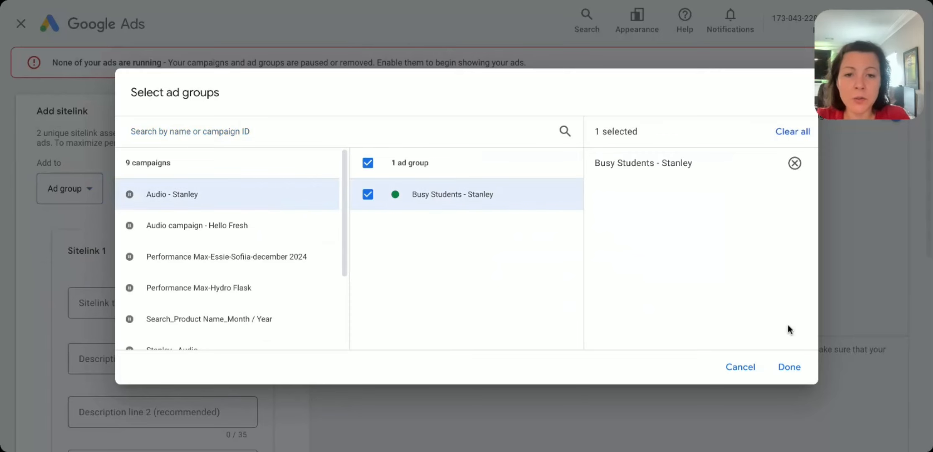
{"action": "left_click", "coordinate": [791, 367]}
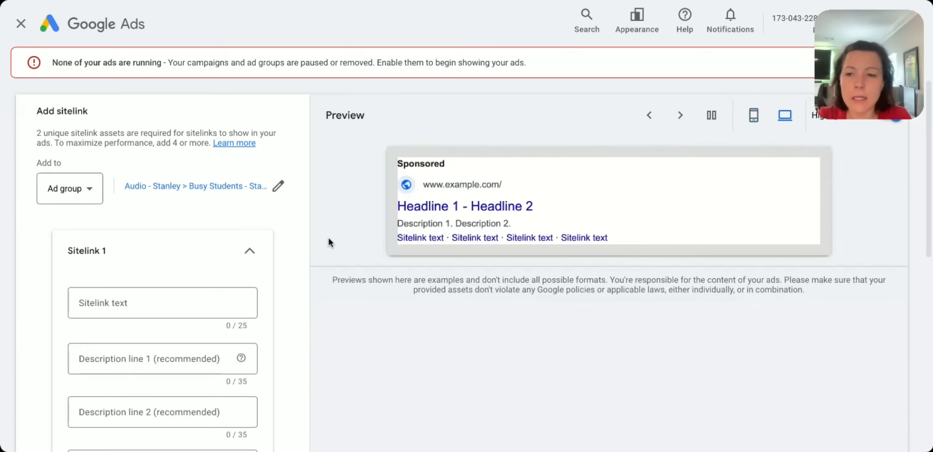
Step: Enter "This the headline" as the text of the first sitelink
{"action": "scroll", "coordinate": [215, 309], "scroll_direction": "down", "scroll_amount": 2}
{"action": "left_click", "coordinate": [160, 207]}
{"action": "type", "text": "T"}
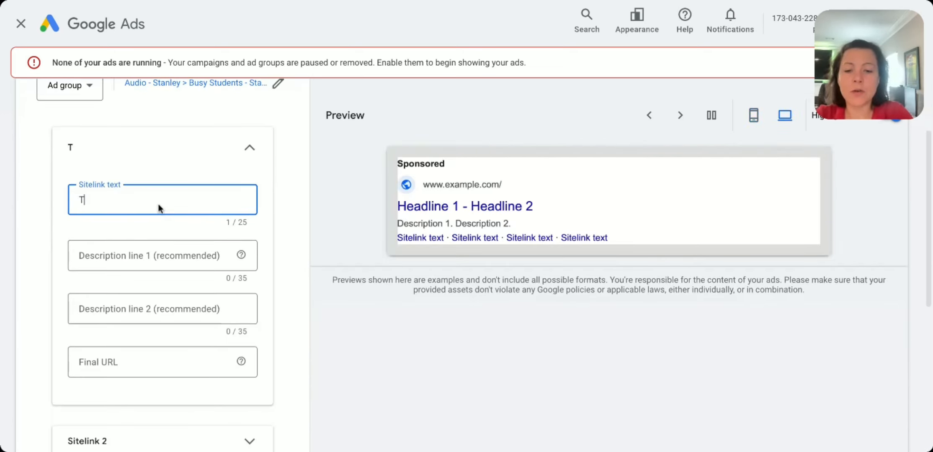
{"action": "type", "text": "his the headline"}
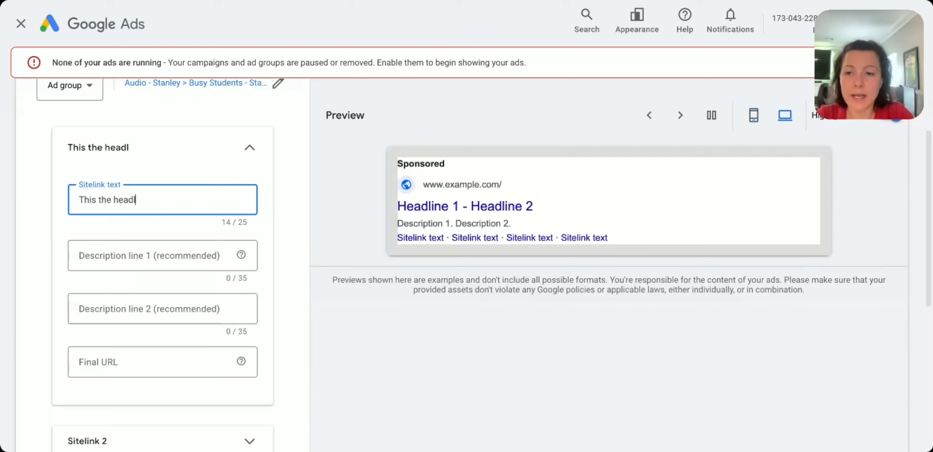
Step: Enter "This is the most awesome" as description line 1 of the first sitelink
{"action": "left_click", "coordinate": [396, 241]}
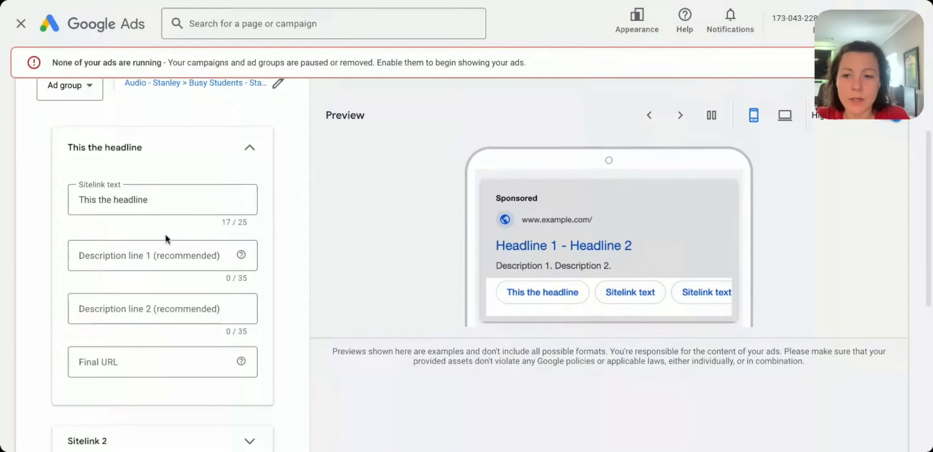
{"action": "left_click", "coordinate": [139, 243]}
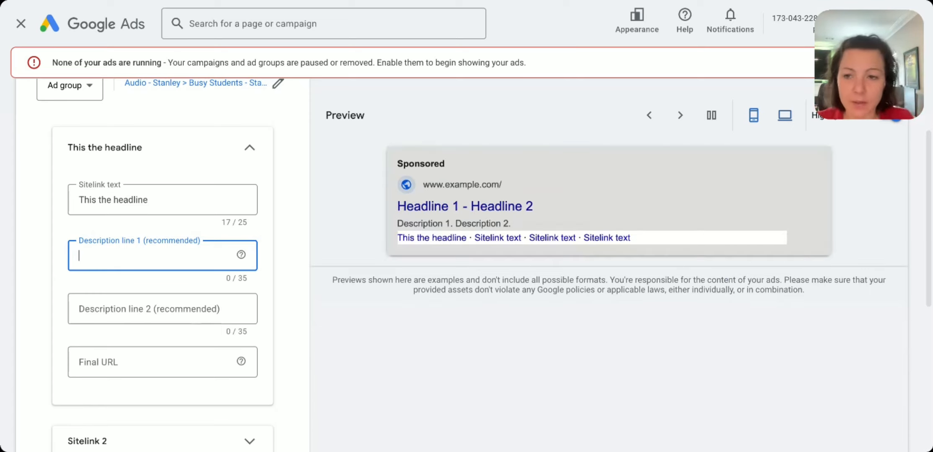
{"action": "type", "text": "This is the"}
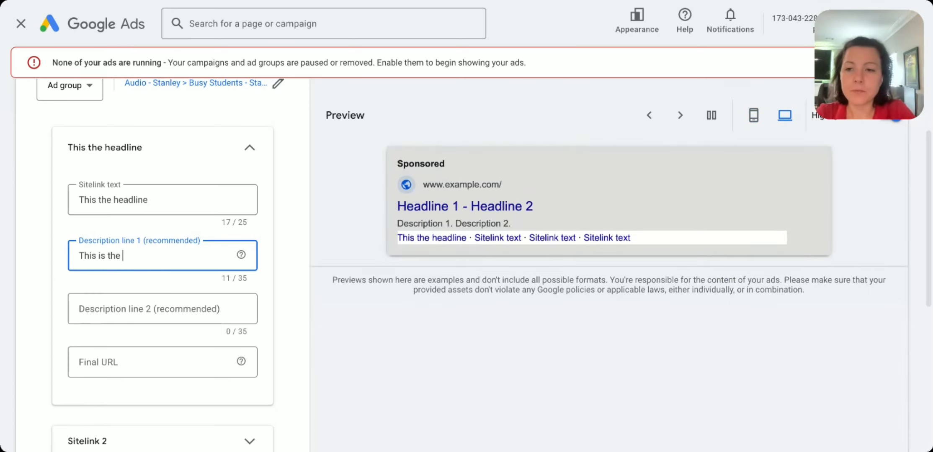
{"action": "type", "text": " most awesome headline"}
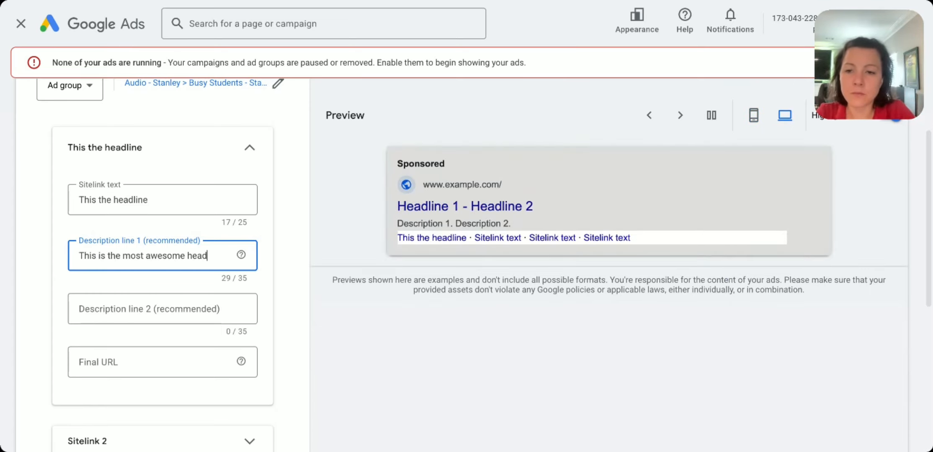
{"action": "key", "text": "BackSpace"}
{"action": "key", "text": "BackSpace"}
{"action": "key", "text": "BackSpace"}
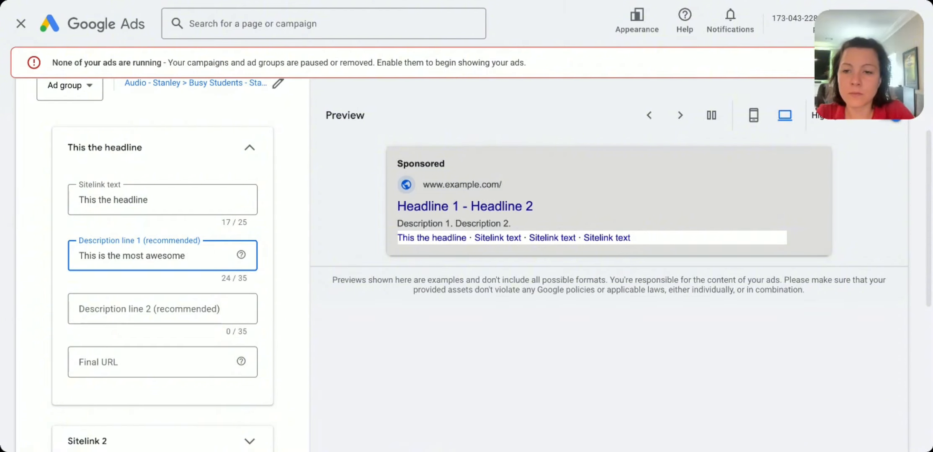
{"action": "type", "text": "description"}
{"action": "key", "text": "BackSpace"}
{"action": "key", "text": "BackSpace"}
{"action": "key", "text": "BackSpace"}
{"action": "key", "text": "BackSpace"}
{"action": "key", "text": "BackSpace"}
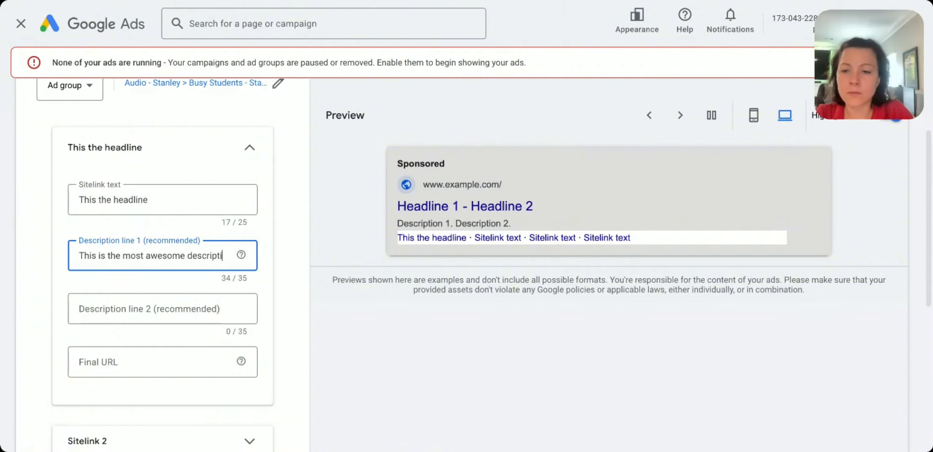
{"action": "key", "text": "Tab"}
{"action": "key", "text": "Tab"}
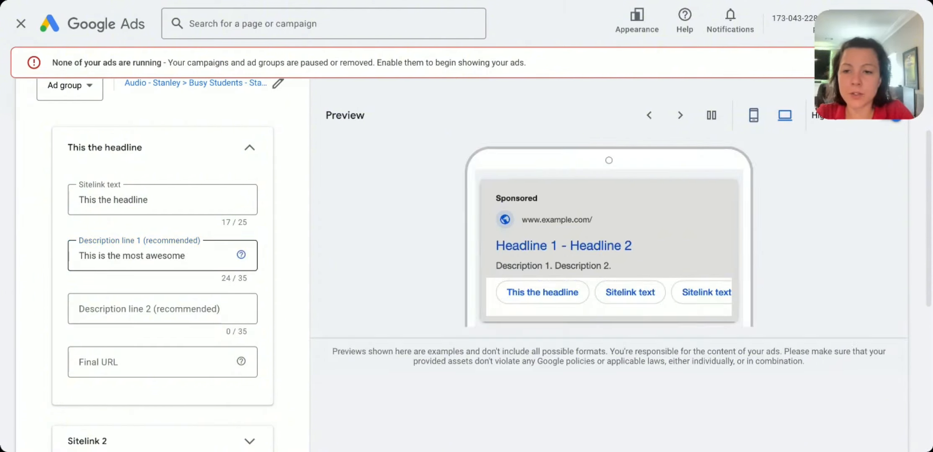
Step: Enter "description." as description line 2 of the first sitelink
{"action": "type", "text": "decs"}
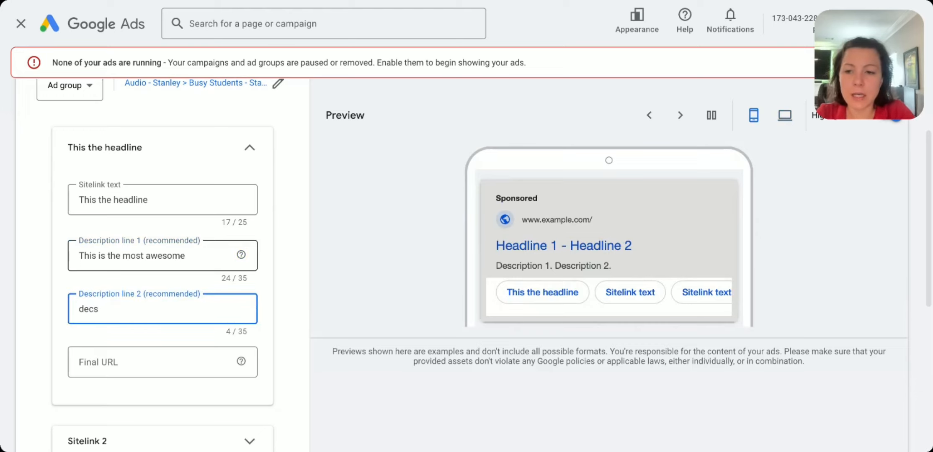
{"action": "key", "text": "BackSpace"}
{"action": "key", "text": "BackSpace"}
{"action": "type", "text": "scription."}
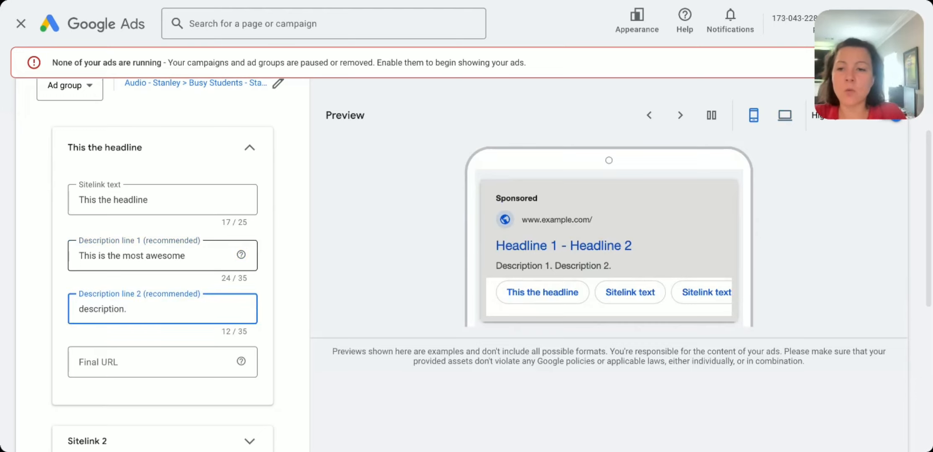
{"action": "left_click_drag", "start_coordinate": [99, 258], "coordinate": [177, 305]}
{"action": "left_click", "coordinate": [105, 319]}
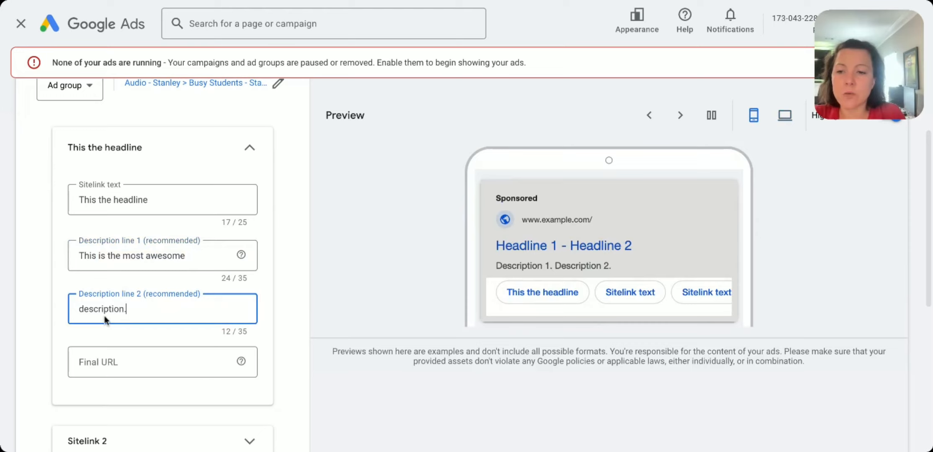
{"action": "left_click_drag", "start_coordinate": [83, 309], "coordinate": [220, 327]}
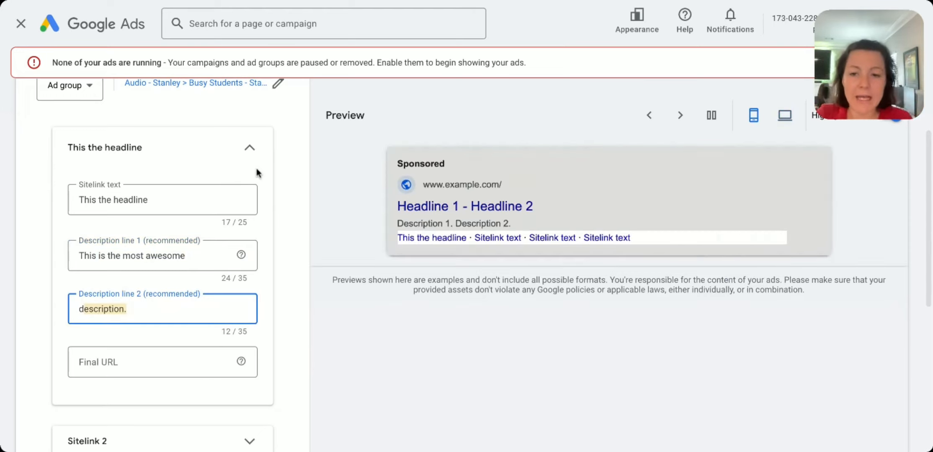
{"action": "left_click", "coordinate": [194, 322]}
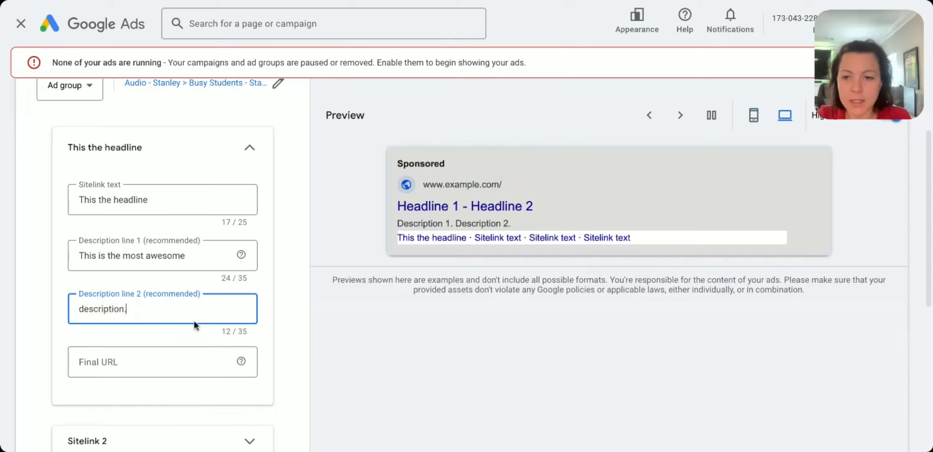
{"action": "left_click_drag", "start_coordinate": [222, 332], "coordinate": [262, 339]}
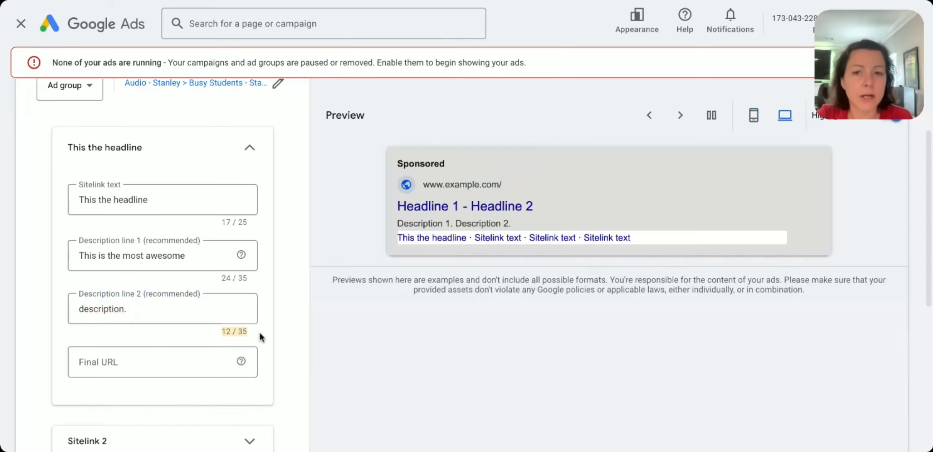
Step: Discard the new sitelink without a final URL and return to the Assets overview
{"action": "left_click", "coordinate": [142, 363]}
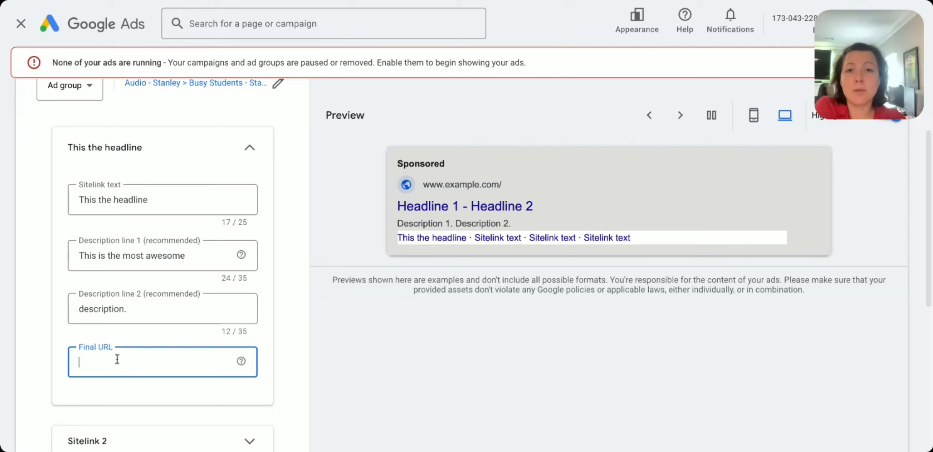
{"action": "left_click", "coordinate": [143, 201]}
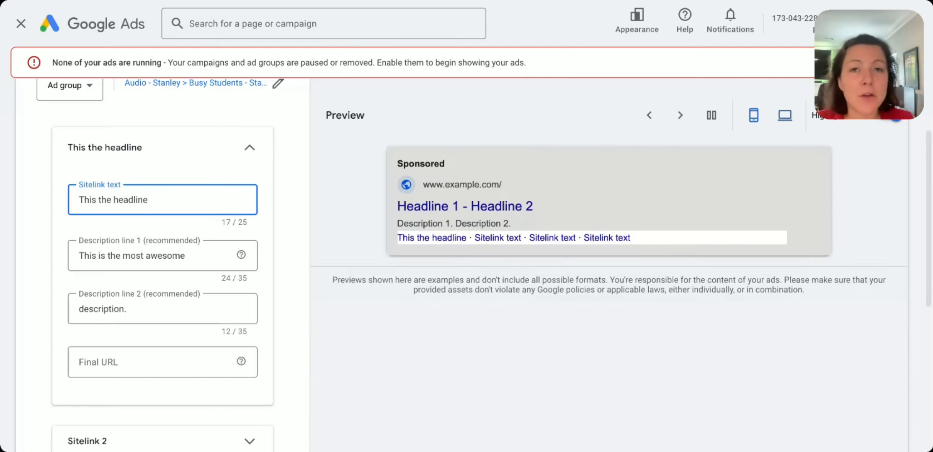
{"action": "scroll", "coordinate": [171, 303], "scroll_direction": "down", "scroll_amount": 3}
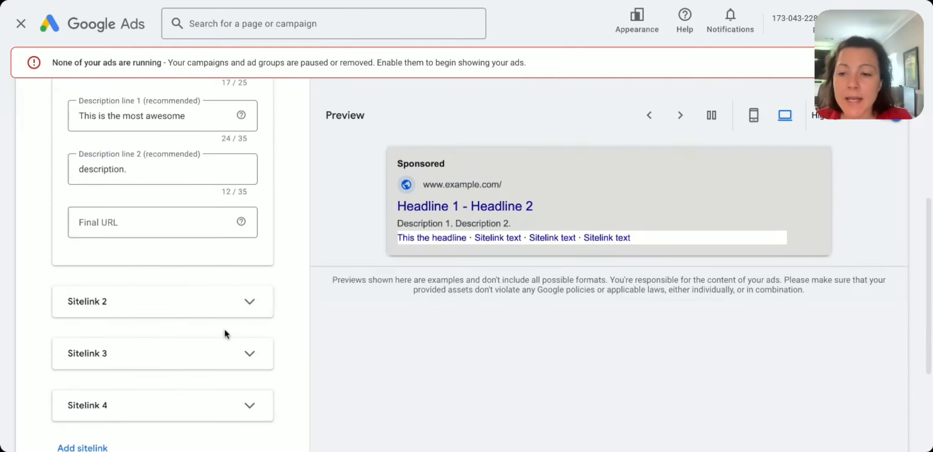
{"action": "scroll", "coordinate": [174, 366], "scroll_direction": "down", "scroll_amount": 3}
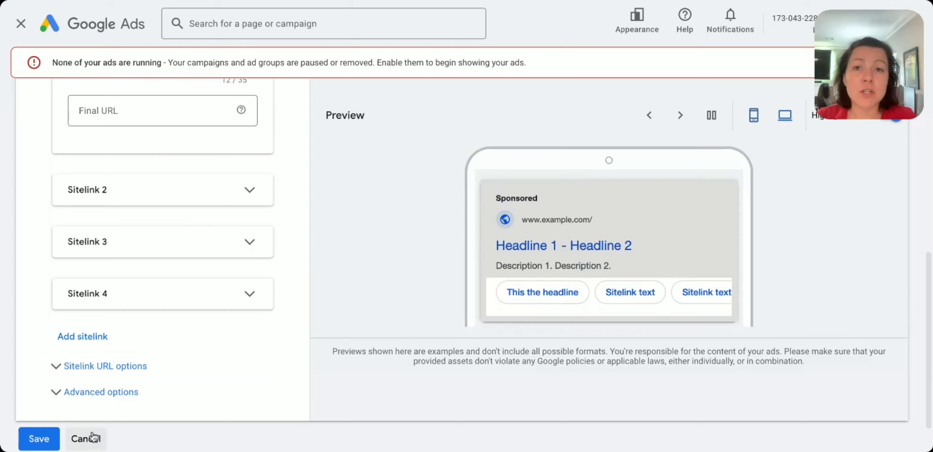
{"action": "left_click", "coordinate": [93, 437]}
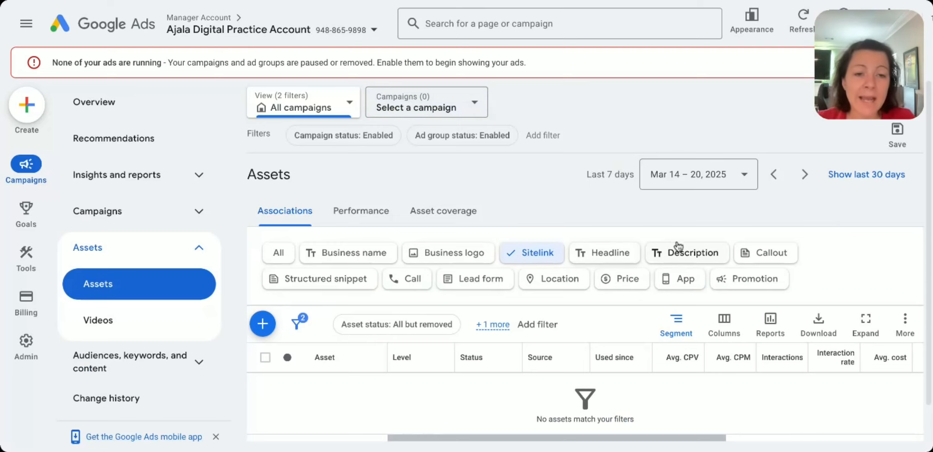
Step: Filter the asset associations by description, headline and callout in turn
{"action": "left_click", "coordinate": [703, 252]}
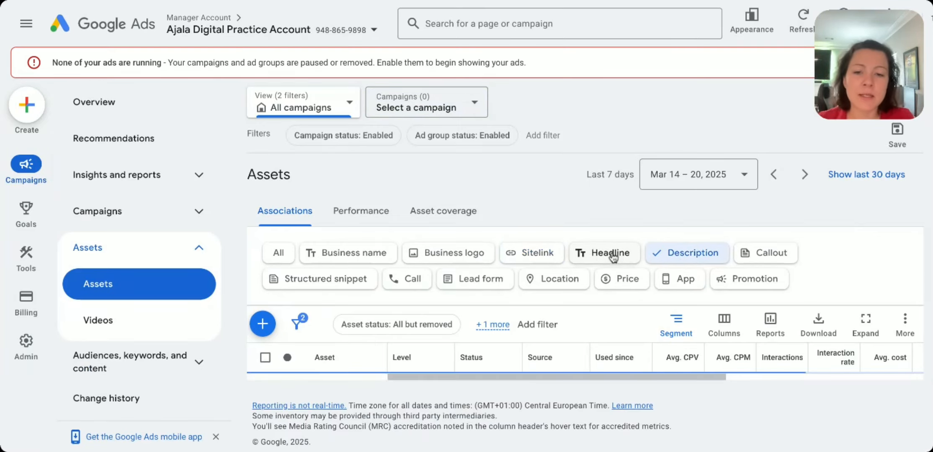
{"action": "left_click", "coordinate": [613, 255]}
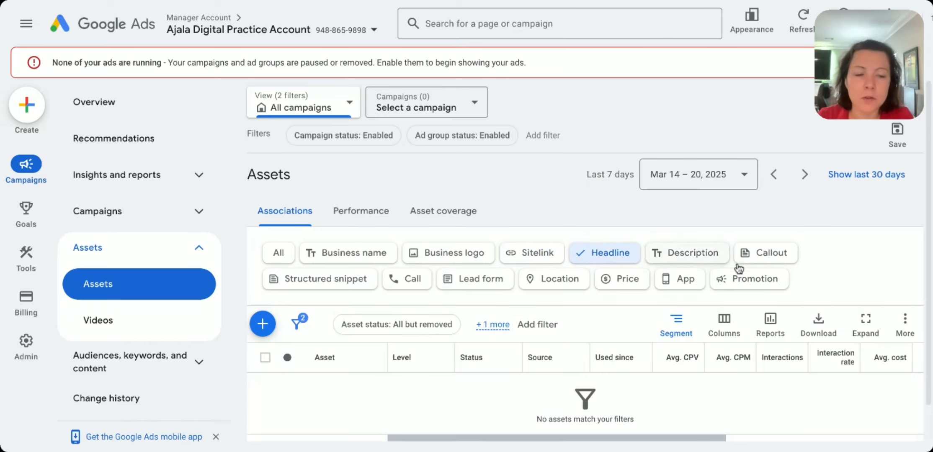
{"action": "left_click", "coordinate": [756, 253]}
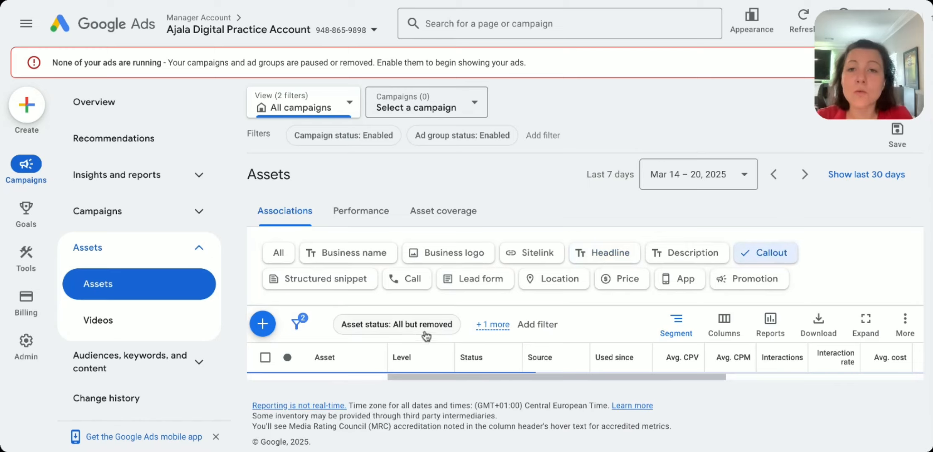
Step: Start a new callout asset at ad group level, browsing the Performance Max campaigns and closing the selection with no ad group chosen
{"action": "left_click", "coordinate": [263, 325]}
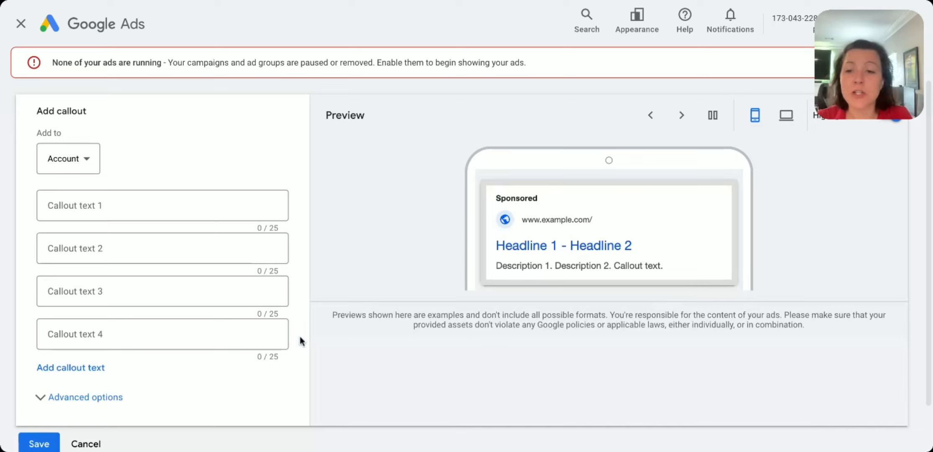
{"action": "left_click", "coordinate": [280, 218]}
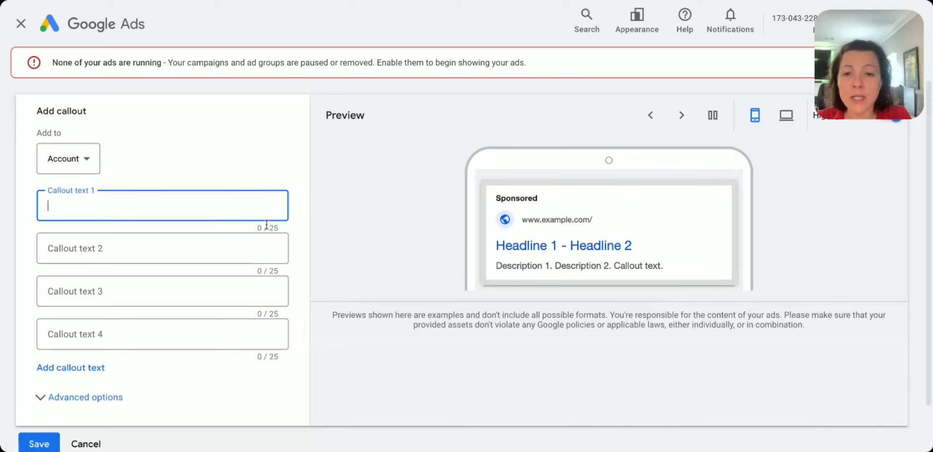
{"action": "left_click", "coordinate": [673, 270]}
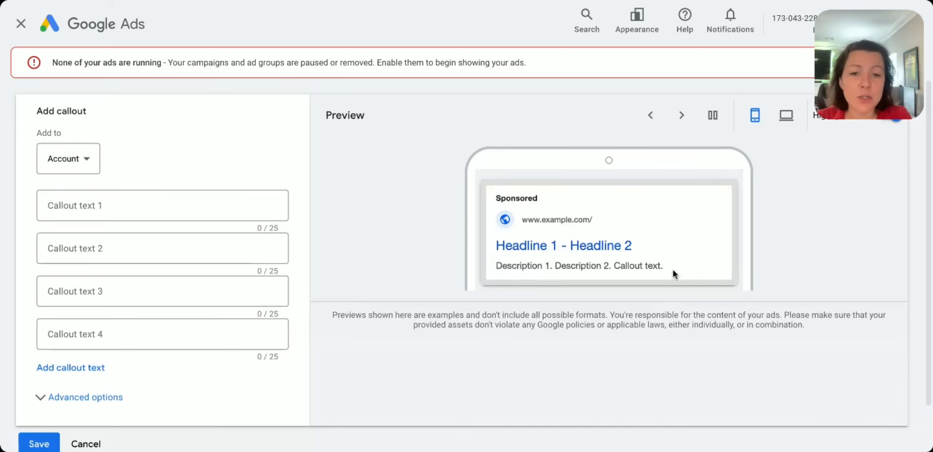
{"action": "left_click", "coordinate": [69, 155]}
{"action": "left_click", "coordinate": [79, 235]}
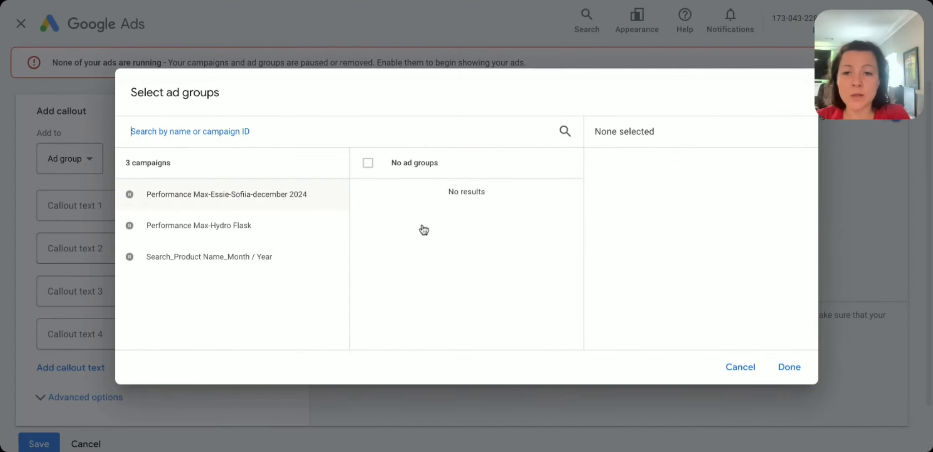
{"action": "left_click", "coordinate": [267, 195]}
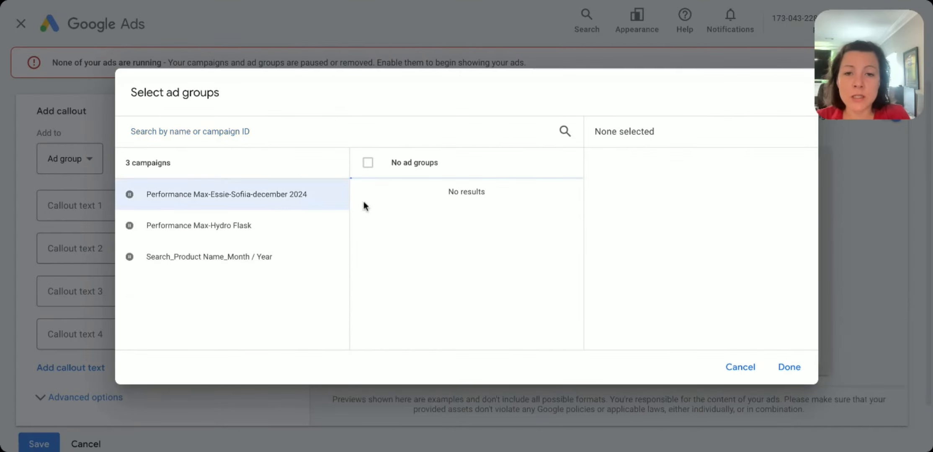
{"action": "left_click", "coordinate": [283, 216]}
{"action": "left_click", "coordinate": [789, 367]}
Step: Enter "500+ 5* Reviews" as callout text 1 and "10+ Locations" as callout text 2
{"action": "left_click", "coordinate": [217, 196]}
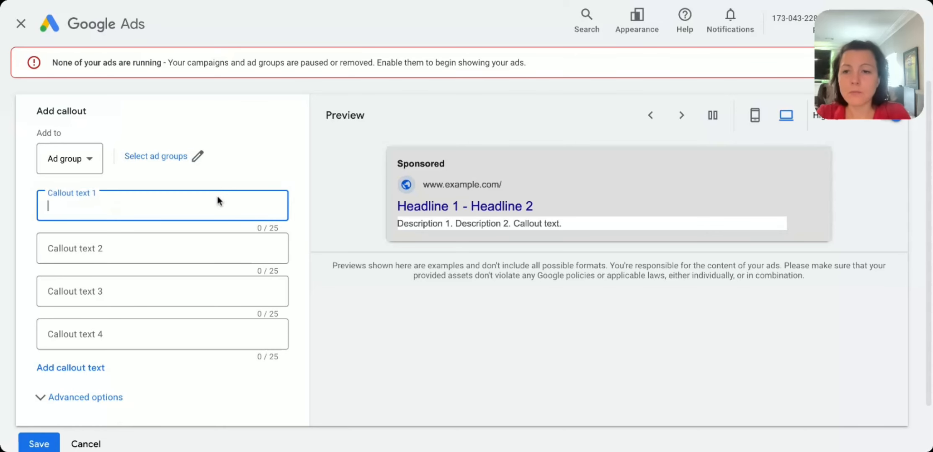
{"action": "type", "text": "500"}
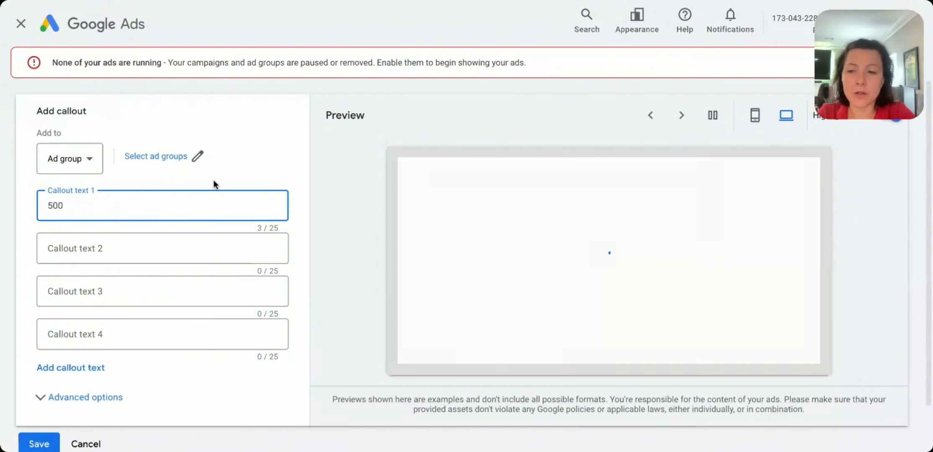
{"action": "type", "text": "+ 5"}
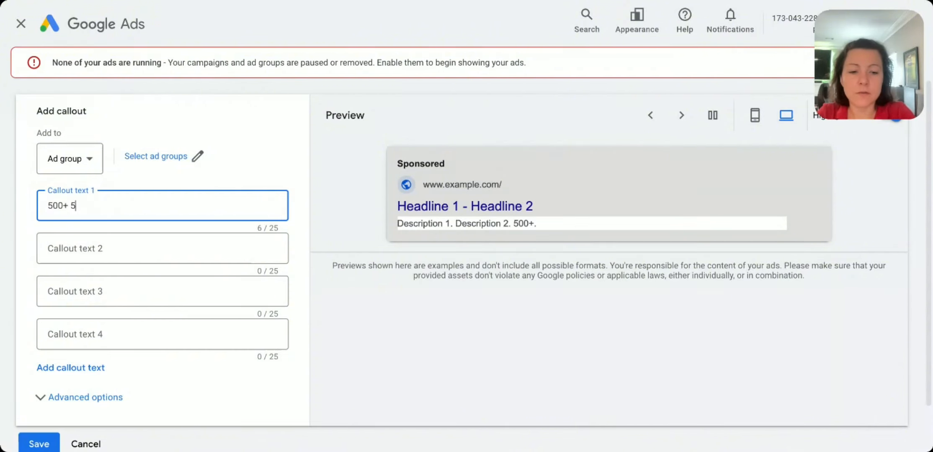
{"action": "type", "text": "* Reviews"}
{"action": "left_click", "coordinate": [184, 250]}
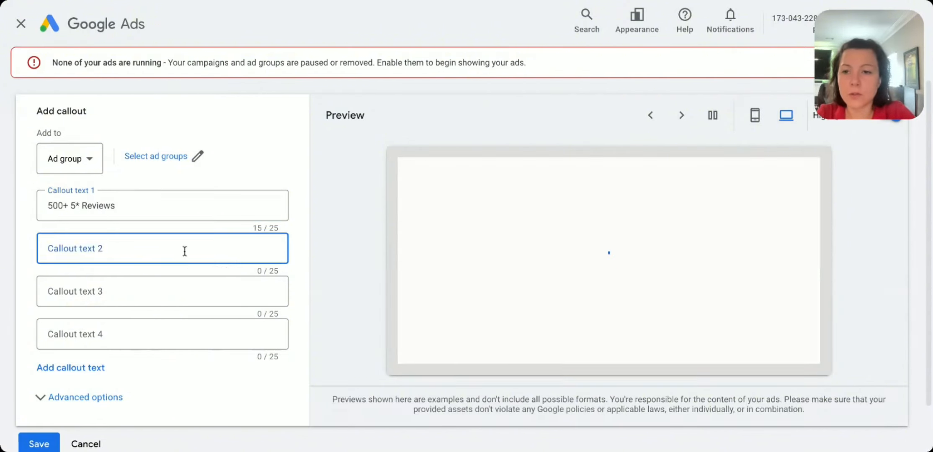
{"action": "type", "text": "10+ Locations"}
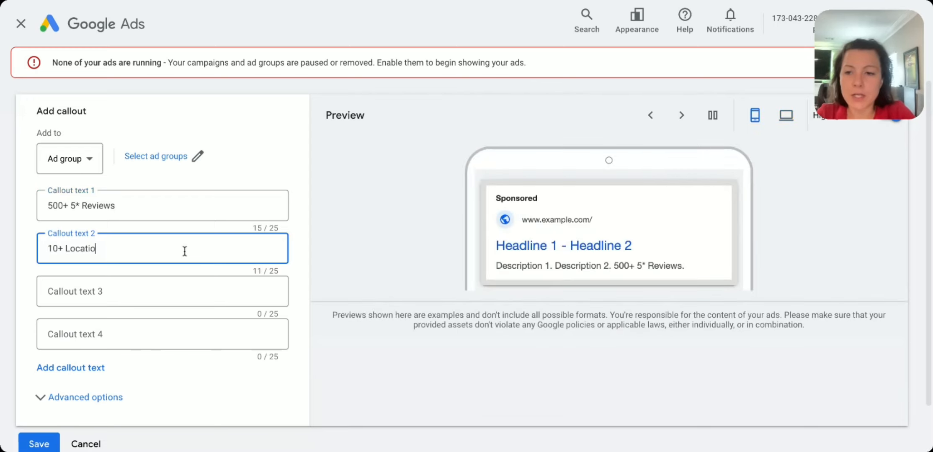
Step: Enter "Free shipping" as callout text 3
{"action": "left_click", "coordinate": [155, 289]}
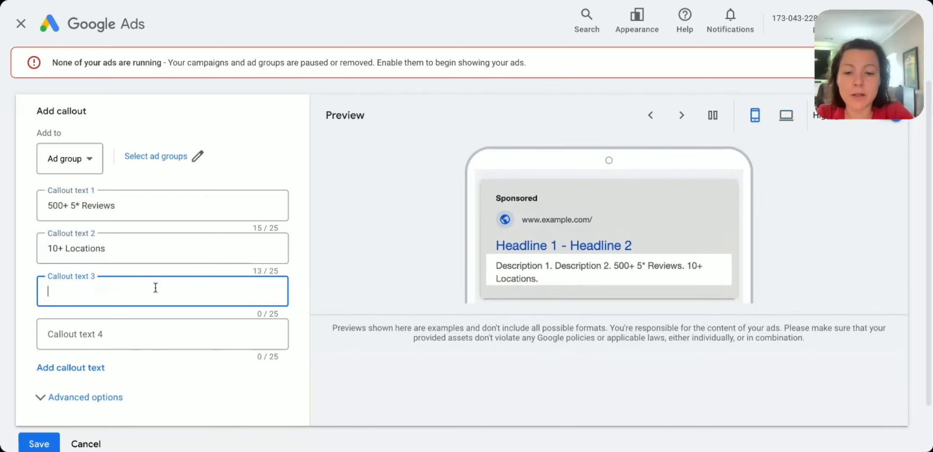
{"action": "type", "text": "Free shippin"}
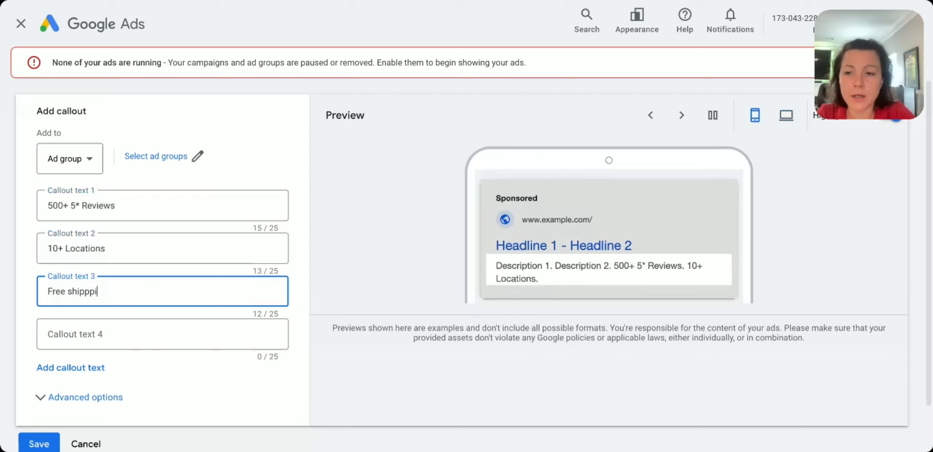
{"action": "key", "text": "BackSpace"}
{"action": "key", "text": "BackSpace"}
{"action": "type", "text": "ing"}
Step: Enter "Valentine's Sales" as callout text 4
{"action": "left_click", "coordinate": [152, 341]}
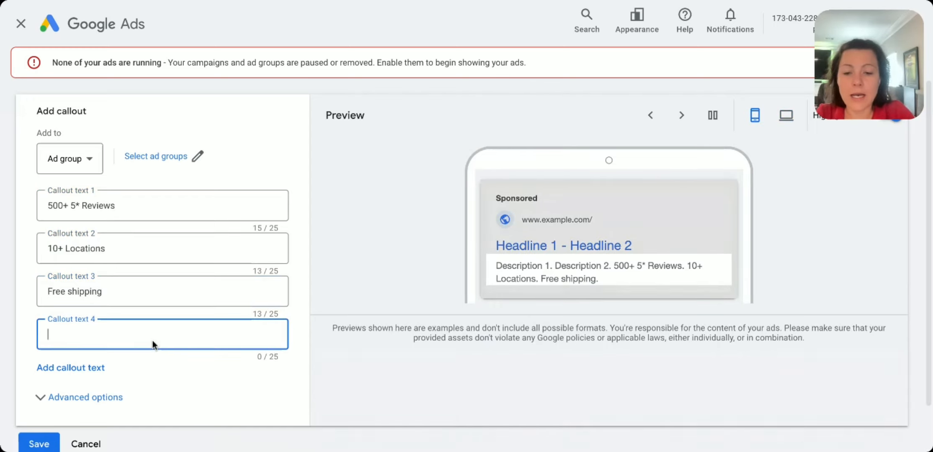
{"action": "type", "text": "VIaent"}
{"action": "key", "text": "BackSpace"}
{"action": "key", "text": "BackSpace"}
{"action": "key", "text": "BackSpace"}
{"action": "key", "text": "BackSpace"}
{"action": "key", "text": "BackSpace"}
{"action": "type", "text": "a"}
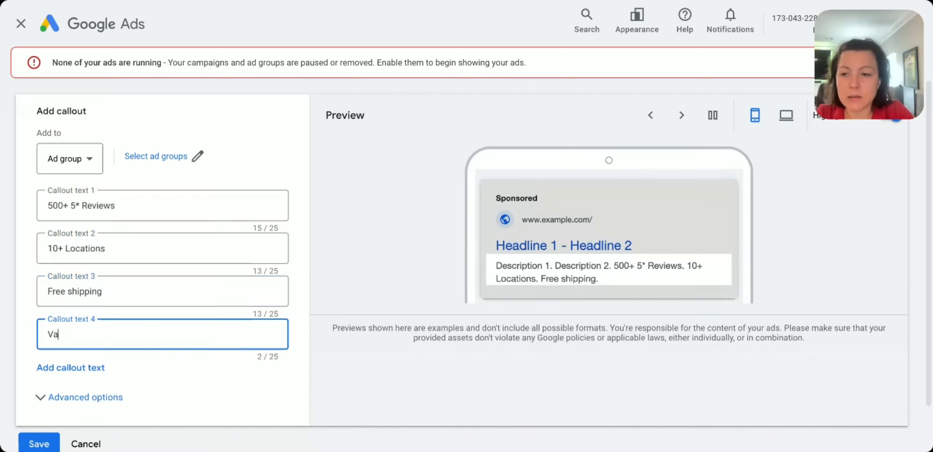
{"action": "type", "text": "lentine's Sales"}
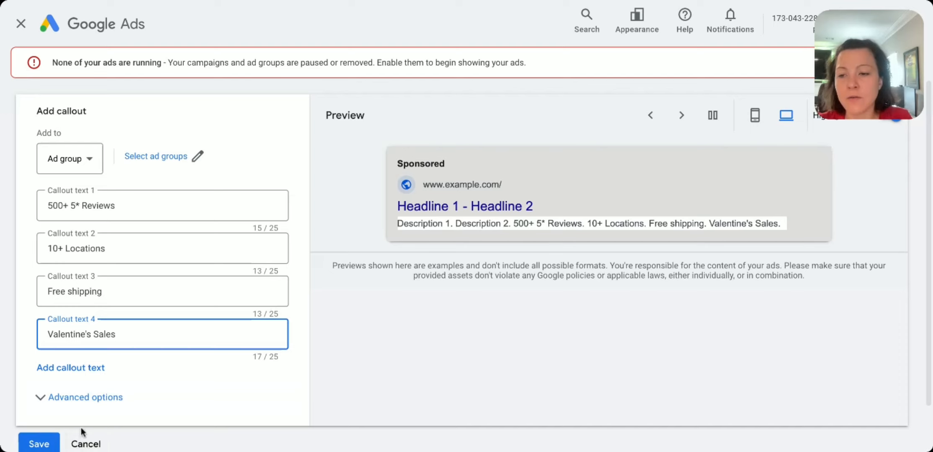
Step: Expand the callout's advanced options and review the asset scheduling settings for dates, days and hours
{"action": "triple_click", "coordinate": [80, 342]}
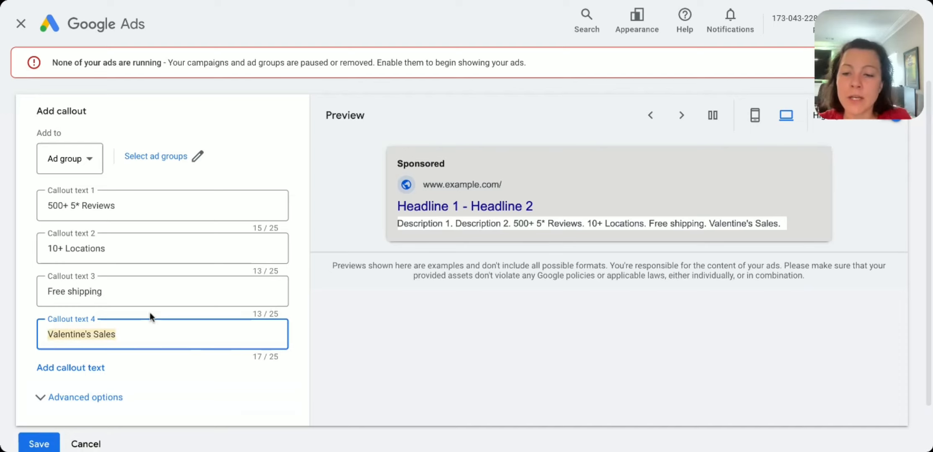
{"action": "left_click", "coordinate": [51, 397]}
{"action": "scroll", "coordinate": [179, 354], "scroll_direction": "down", "scroll_amount": 3}
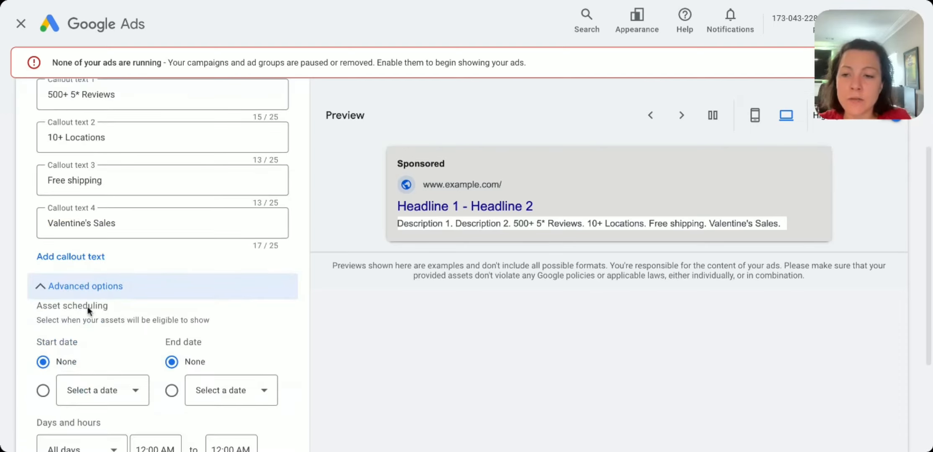
{"action": "left_click_drag", "start_coordinate": [37, 310], "coordinate": [222, 328]}
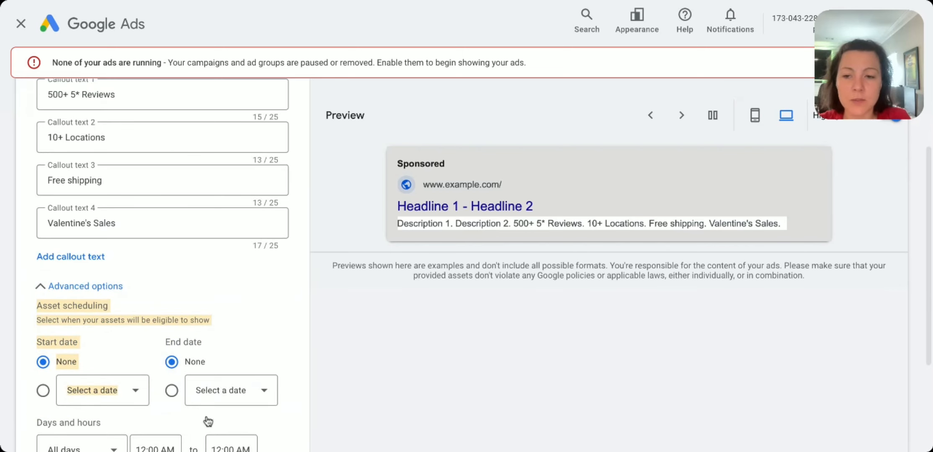
{"action": "scroll", "coordinate": [236, 385], "scroll_direction": "down", "scroll_amount": 3}
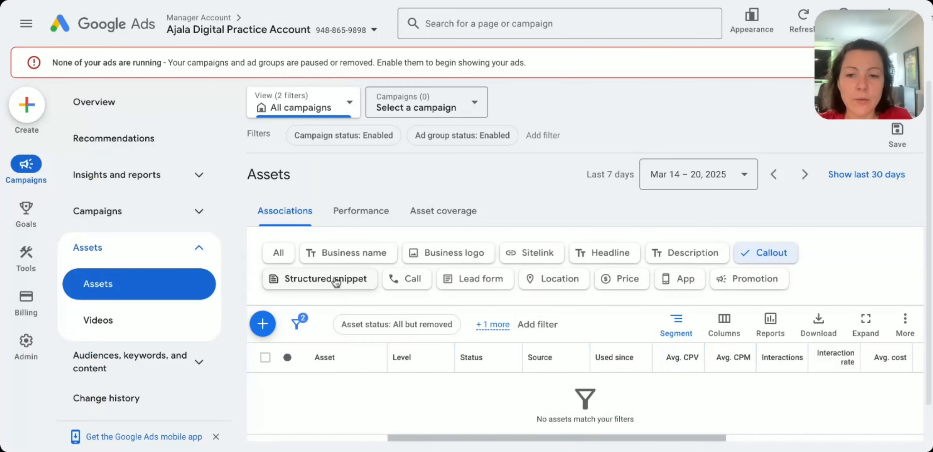
Step: Start a new structured snippet asset at ad group level, closing the ad group selection with none chosen
{"action": "left_click", "coordinate": [335, 279]}
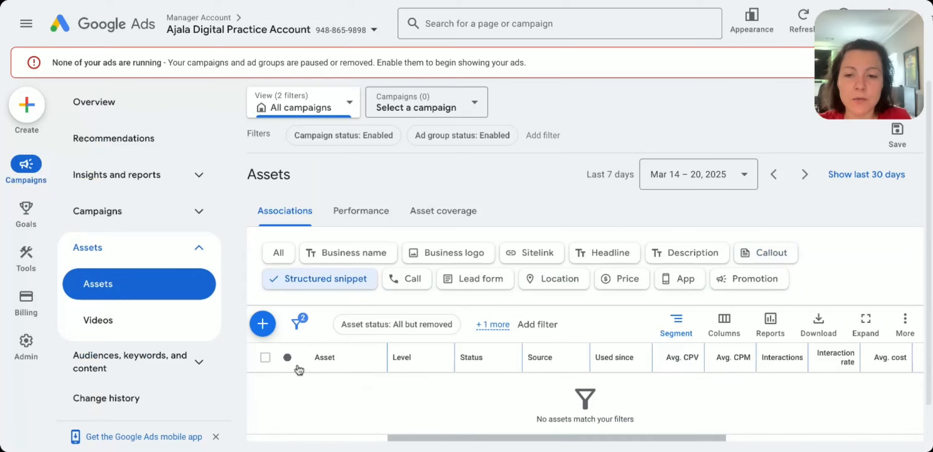
{"action": "left_click", "coordinate": [262, 324]}
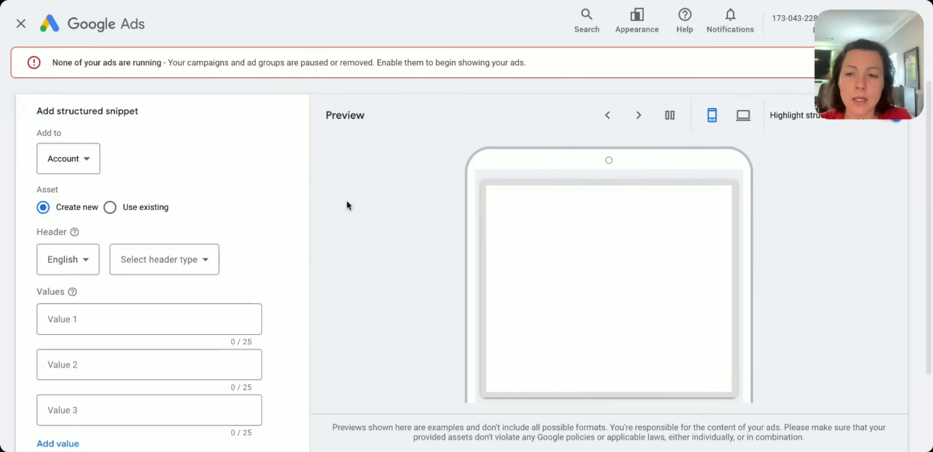
{"action": "left_click", "coordinate": [87, 166]}
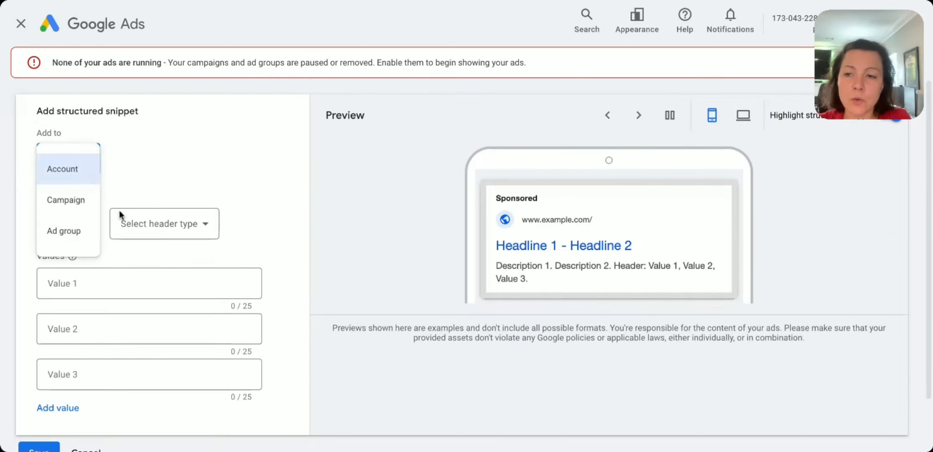
{"action": "left_click", "coordinate": [71, 227]}
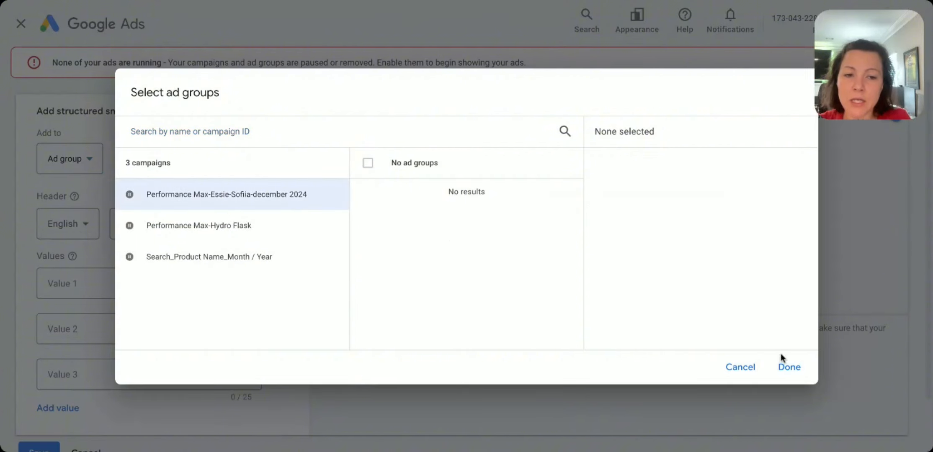
{"action": "left_click", "coordinate": [786, 365]}
Step: Browse the available header types for the structured snippet without choosing one
{"action": "left_click", "coordinate": [167, 220]}
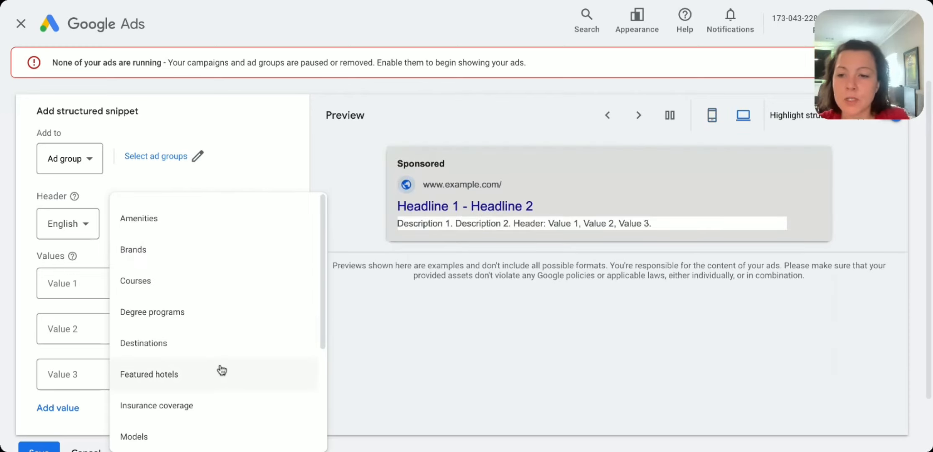
{"action": "scroll", "coordinate": [166, 264], "scroll_direction": "down", "scroll_amount": 2}
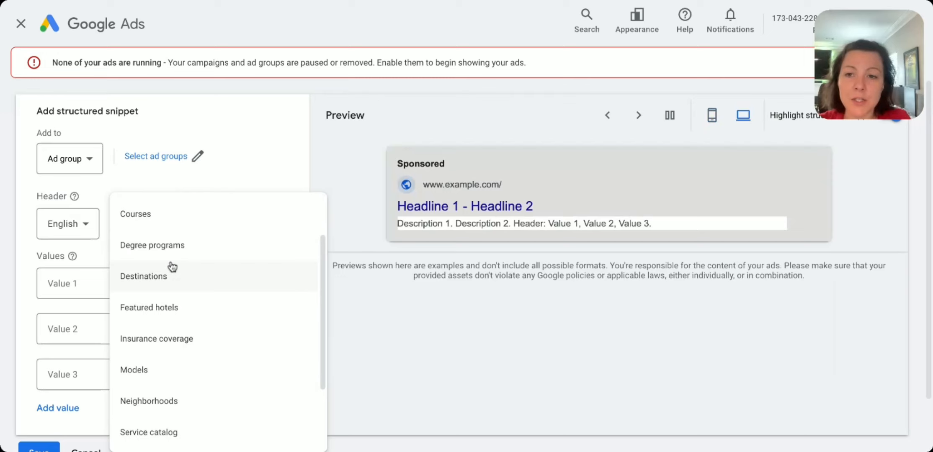
{"action": "scroll", "coordinate": [270, 338], "scroll_direction": "down", "scroll_amount": 3}
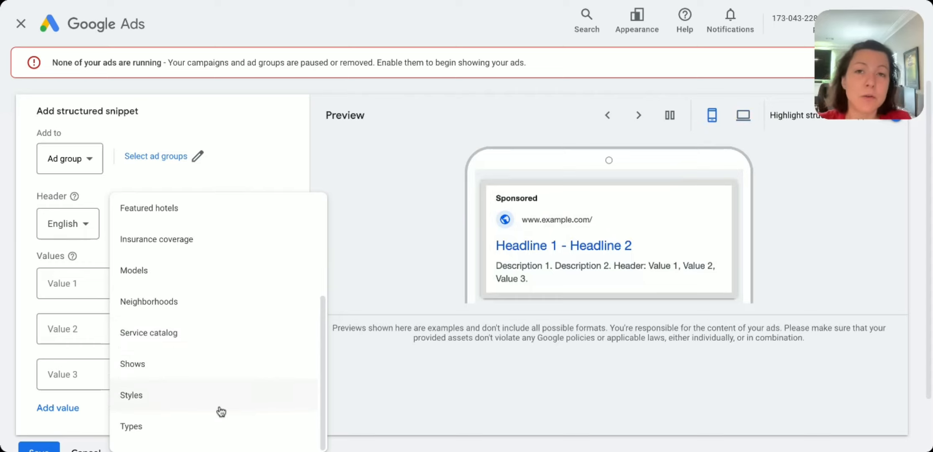
{"action": "left_click", "coordinate": [336, 339]}
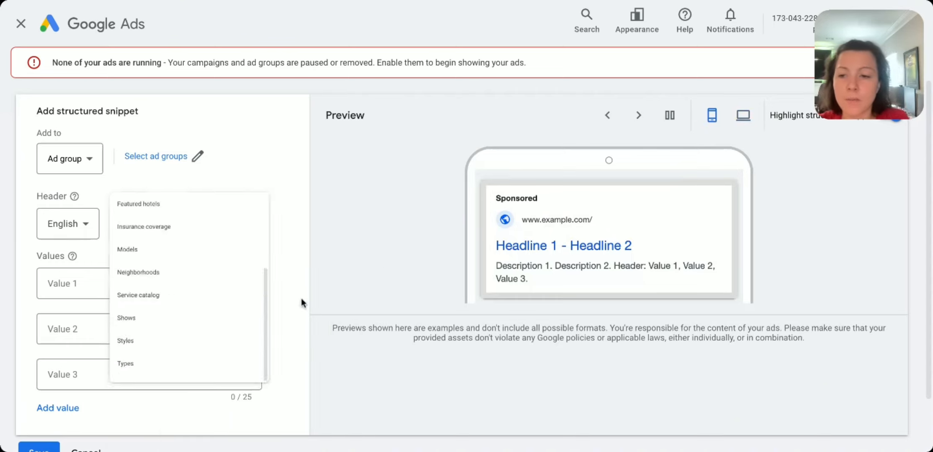
Step: Extend the structured snippet to five value fields and set its header type to Styles
{"action": "left_click", "coordinate": [66, 409]}
{"action": "scroll", "coordinate": [96, 392], "scroll_direction": "down", "scroll_amount": 3}
{"action": "left_click", "coordinate": [69, 346]}
{"action": "left_click", "coordinate": [185, 120]}
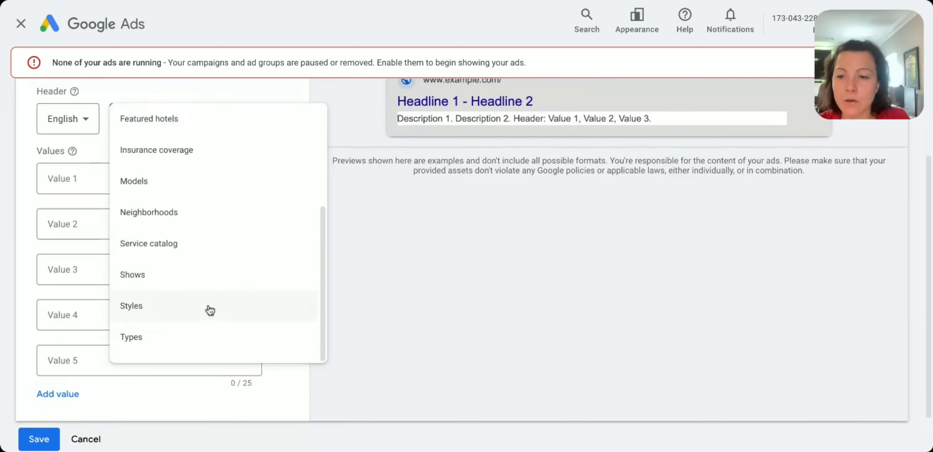
{"action": "left_click", "coordinate": [208, 308]}
Step: Enter 60s, 70s, 80s and 90s as the first four style values, and discard the structured snippet
{"action": "left_click", "coordinate": [106, 175]}
{"action": "type", "text": "60s"}
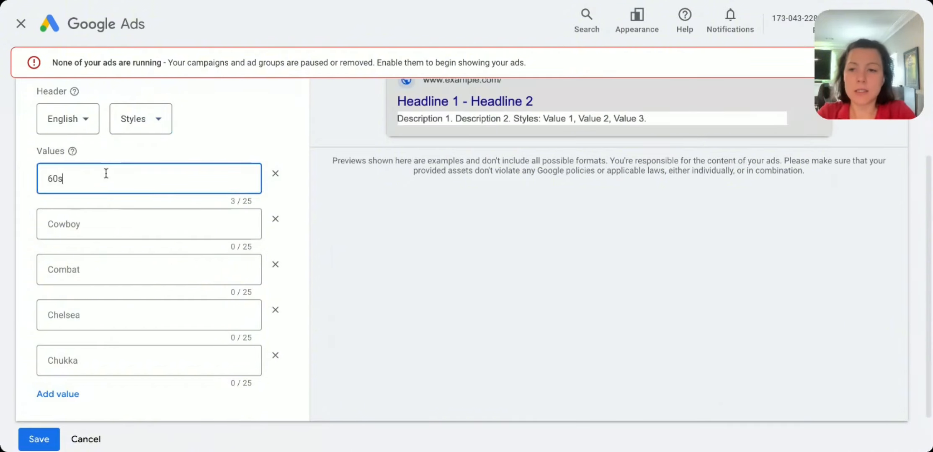
{"action": "left_click", "coordinate": [64, 216]}
{"action": "type", "text": "70s"}
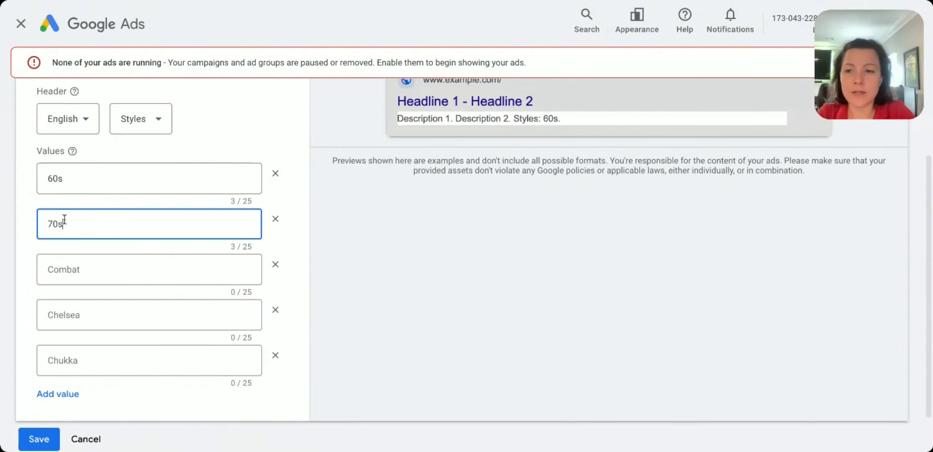
{"action": "left_click", "coordinate": [58, 262]}
{"action": "type", "text": "80s"}
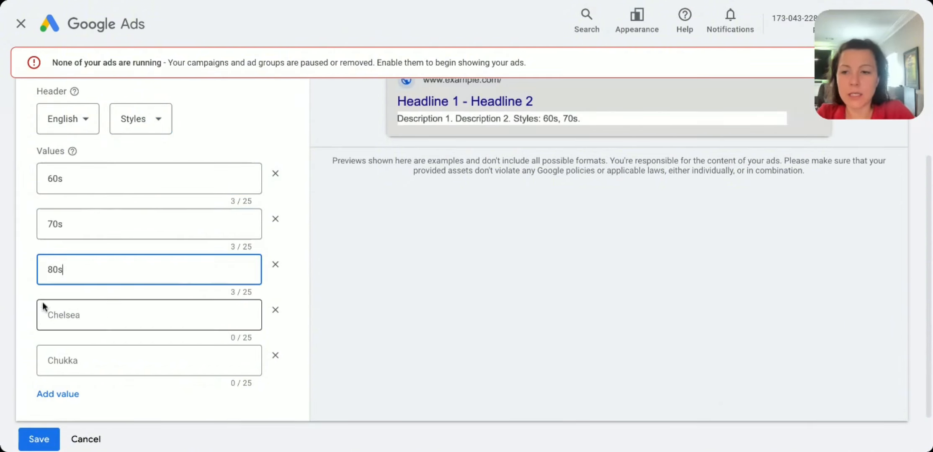
{"action": "left_click", "coordinate": [70, 312]}
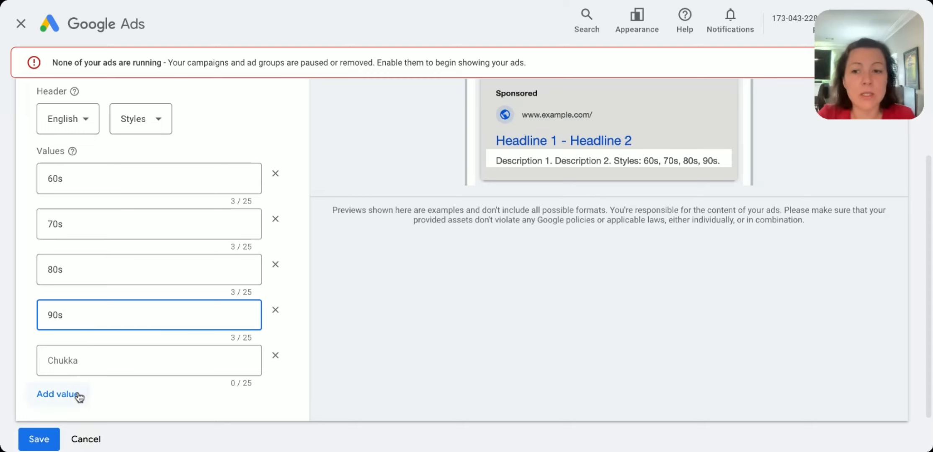
{"action": "left_click", "coordinate": [86, 439]}
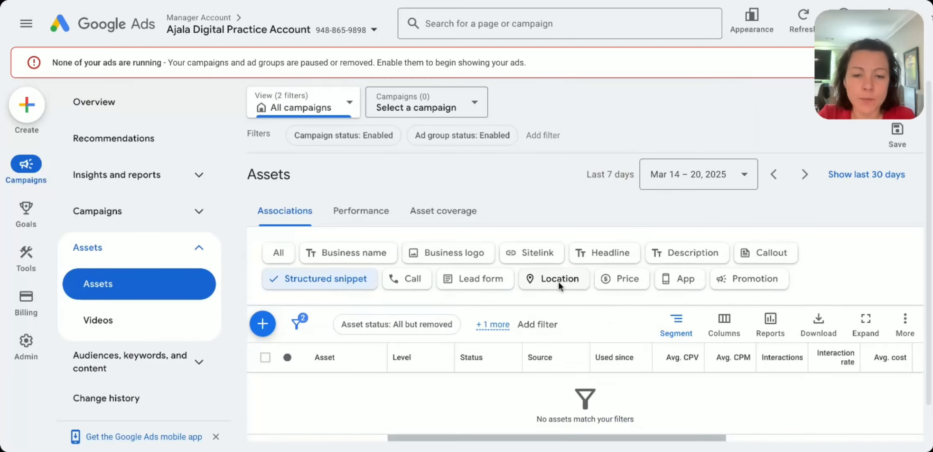
Step: Filter the associations by call, look over the new call asset form and cancel it
{"action": "left_click", "coordinate": [393, 278]}
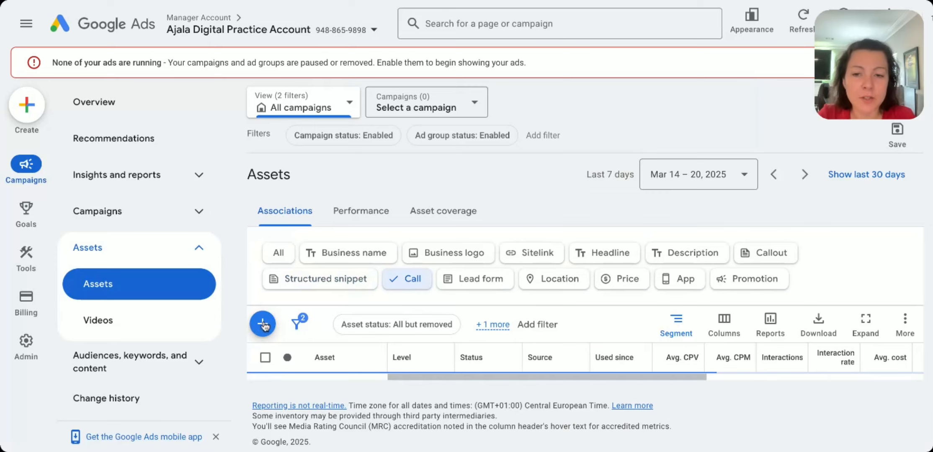
{"action": "left_click", "coordinate": [263, 324]}
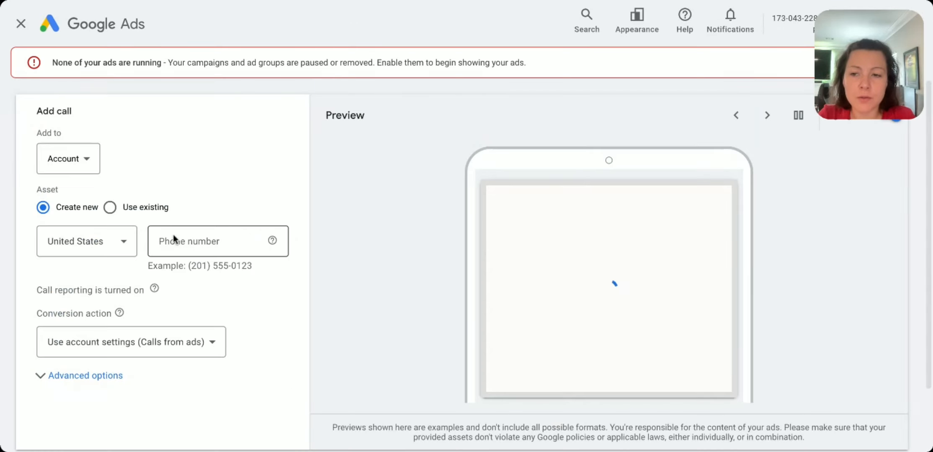
{"action": "scroll", "coordinate": [161, 379], "scroll_direction": "down", "scroll_amount": 2}
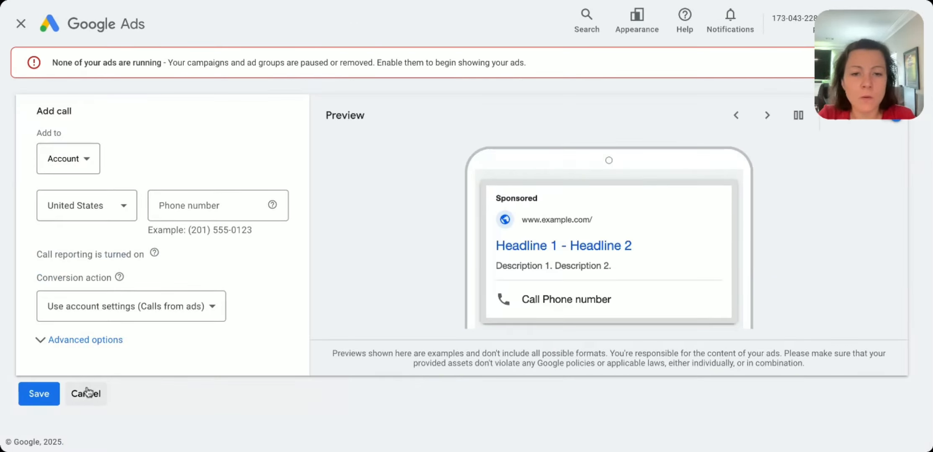
{"action": "left_click", "coordinate": [86, 393]}
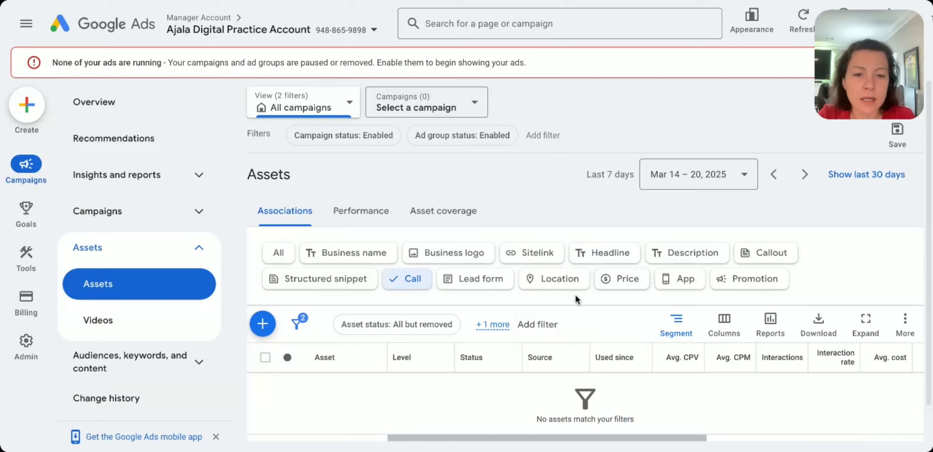
Step: Filter the associations by price, review the fields of a new price asset form and cancel it
{"action": "left_click", "coordinate": [628, 280]}
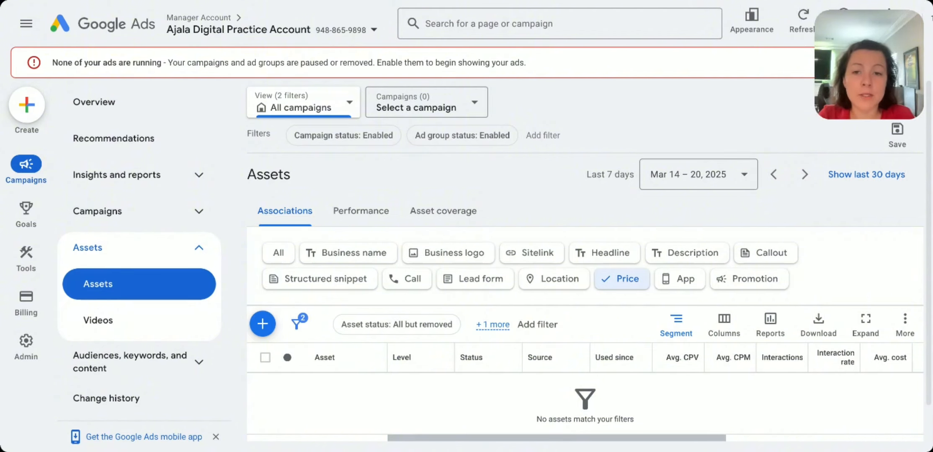
{"action": "left_click", "coordinate": [262, 323]}
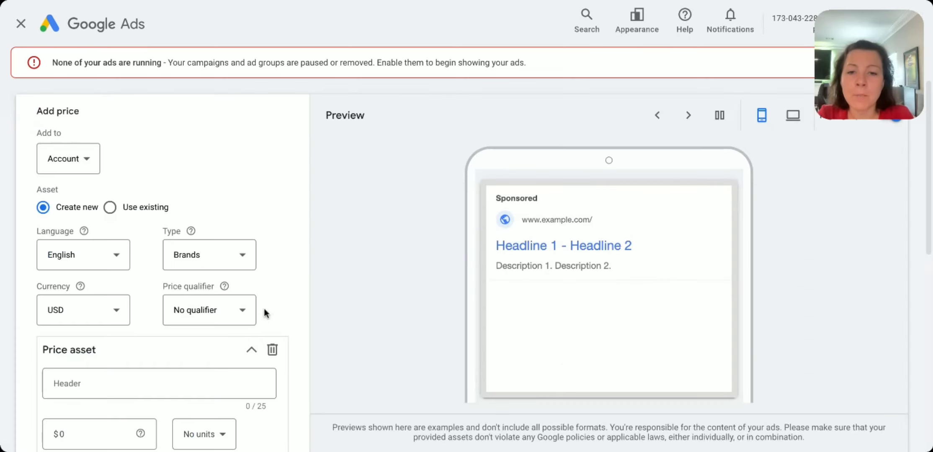
{"action": "scroll", "coordinate": [208, 319], "scroll_direction": "down", "scroll_amount": 4}
{"action": "left_click", "coordinate": [90, 214]}
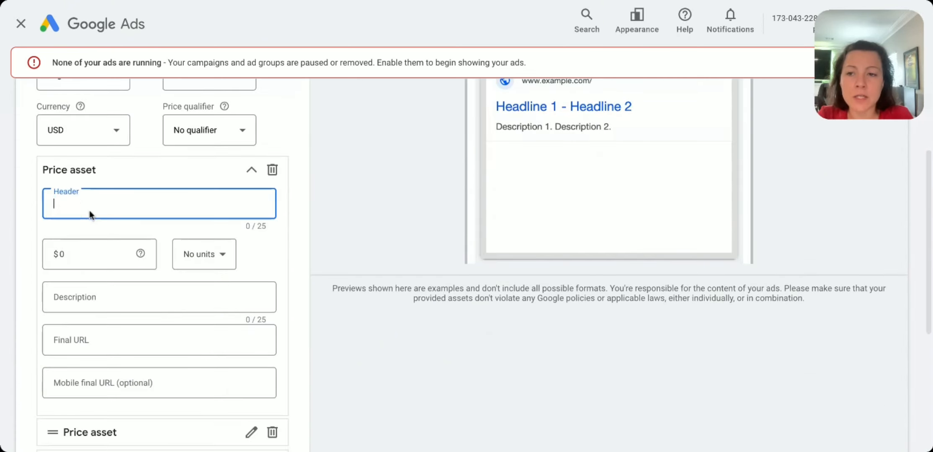
{"action": "left_click", "coordinate": [92, 250]}
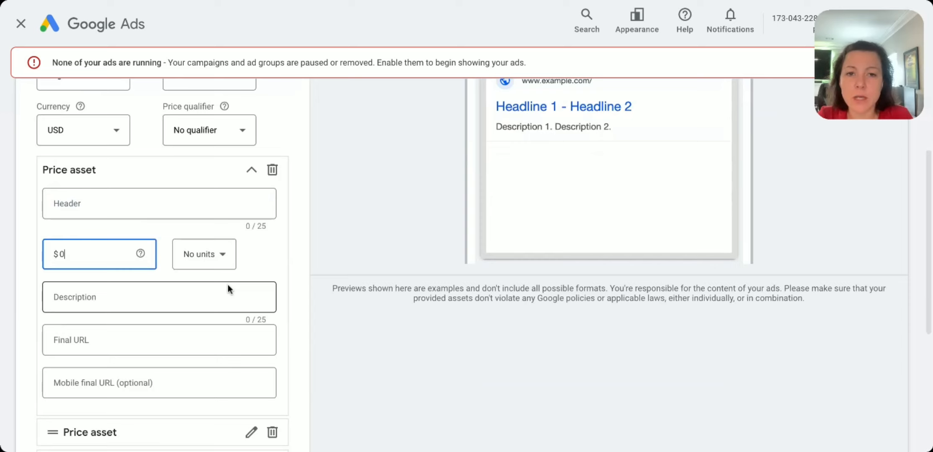
{"action": "scroll", "coordinate": [228, 285], "scroll_direction": "up", "scroll_amount": 2}
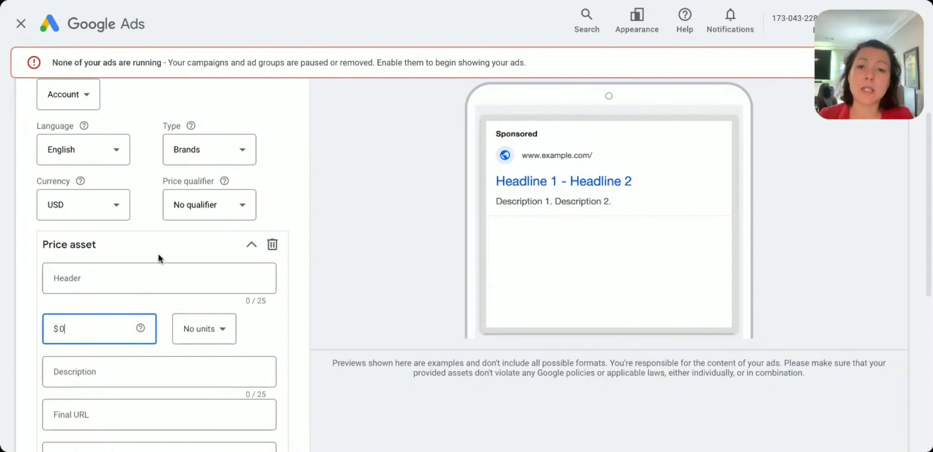
{"action": "scroll", "coordinate": [170, 268], "scroll_direction": "down", "scroll_amount": 1}
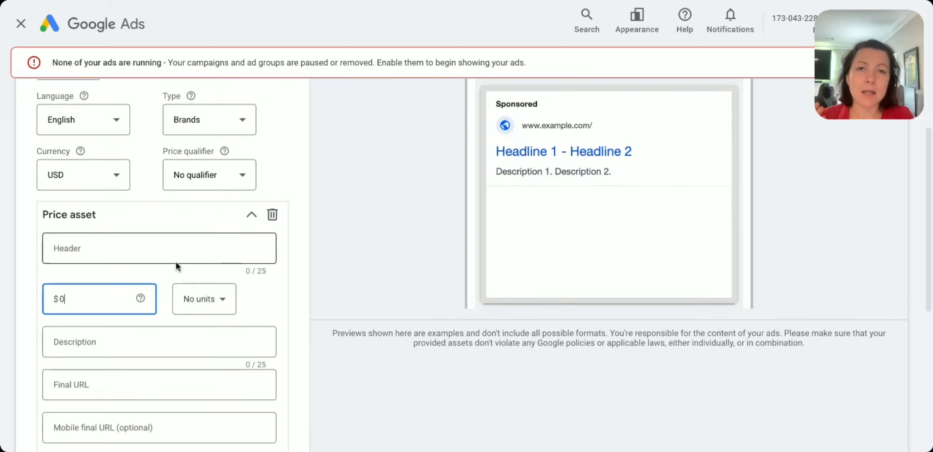
{"action": "scroll", "coordinate": [178, 255], "scroll_direction": "down", "scroll_amount": 6}
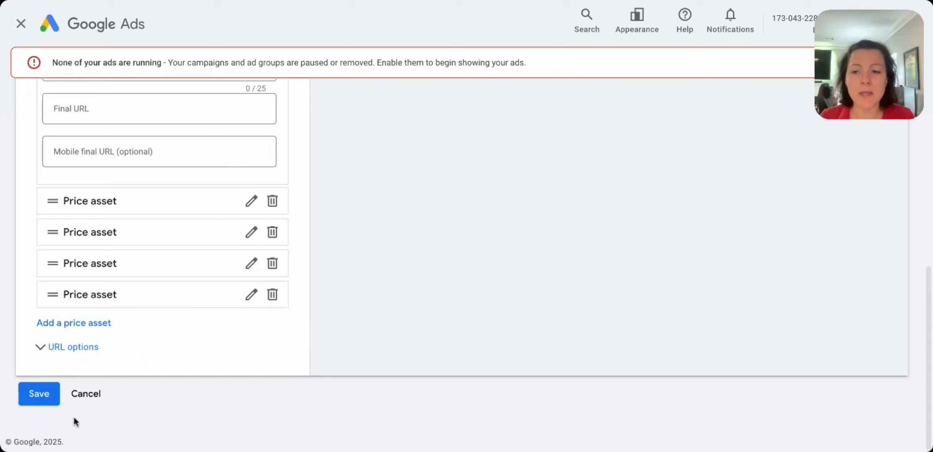
{"action": "left_click", "coordinate": [85, 394]}
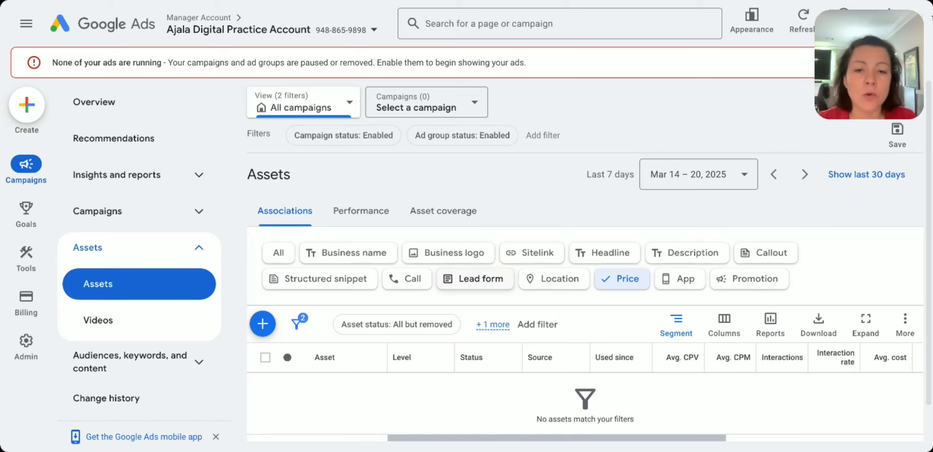
Step: Filter the associations by lead form, review the new lead form's questions, privacy and terms sections, and leave it unsaved
{"action": "left_click", "coordinate": [477, 278]}
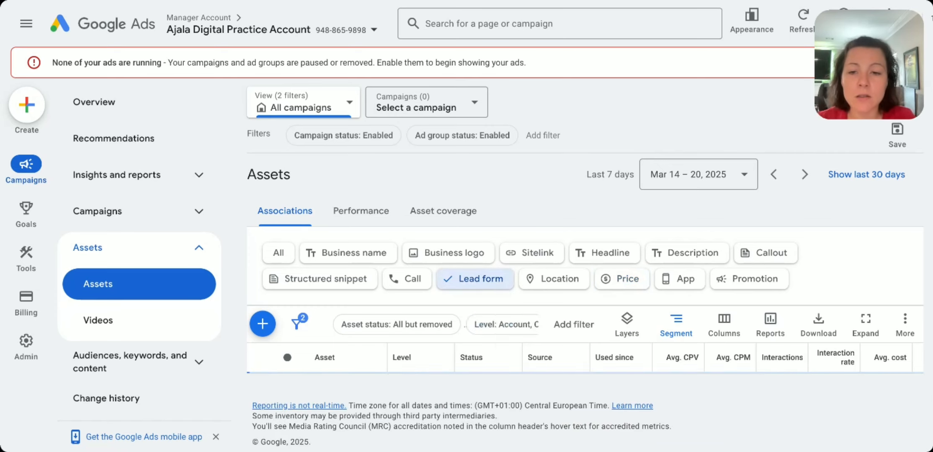
{"action": "left_click", "coordinate": [268, 323]}
{"action": "scroll", "coordinate": [374, 273], "scroll_direction": "down", "scroll_amount": 5}
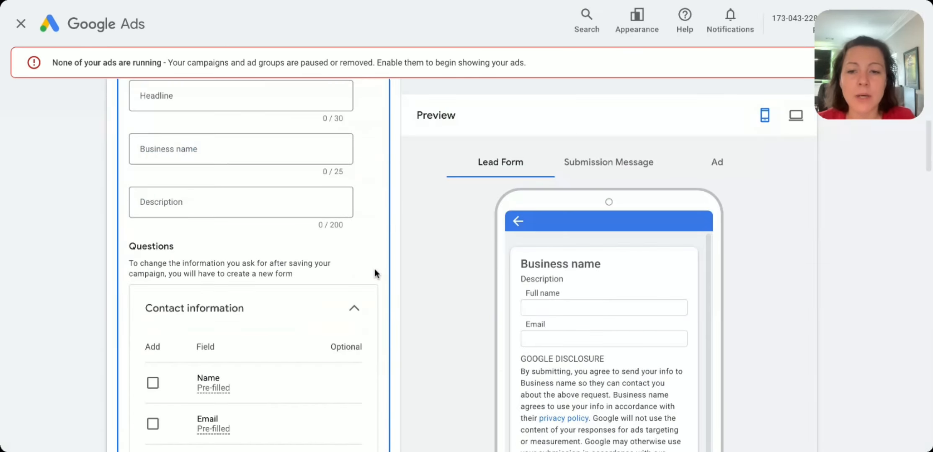
{"action": "scroll", "coordinate": [375, 273], "scroll_direction": "down", "scroll_amount": 4}
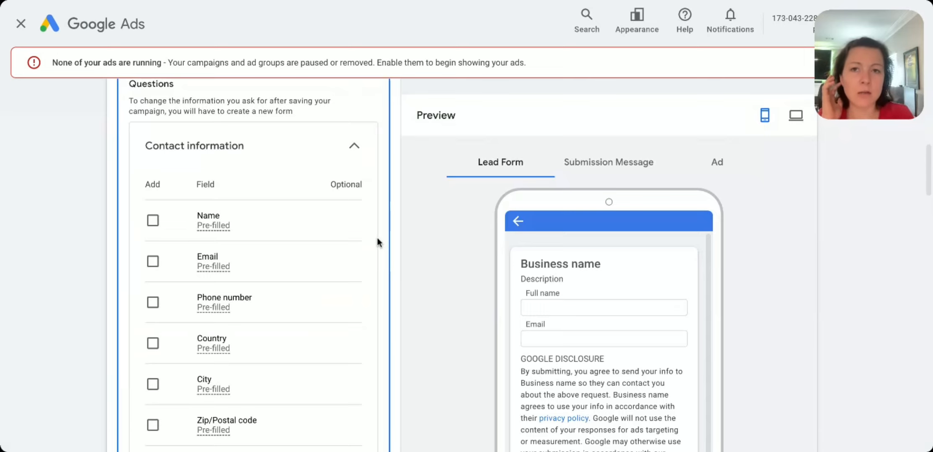
{"action": "scroll", "coordinate": [380, 236], "scroll_direction": "down", "scroll_amount": 20}
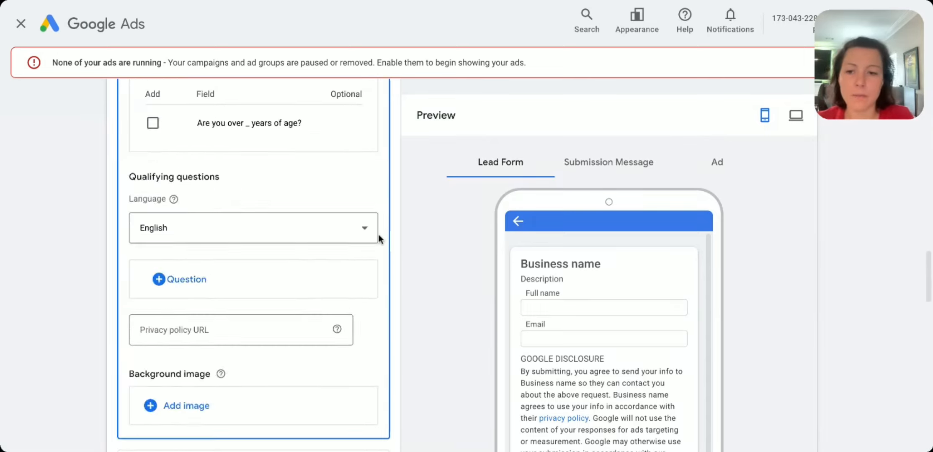
{"action": "scroll", "coordinate": [190, 369], "scroll_direction": "down", "scroll_amount": 15}
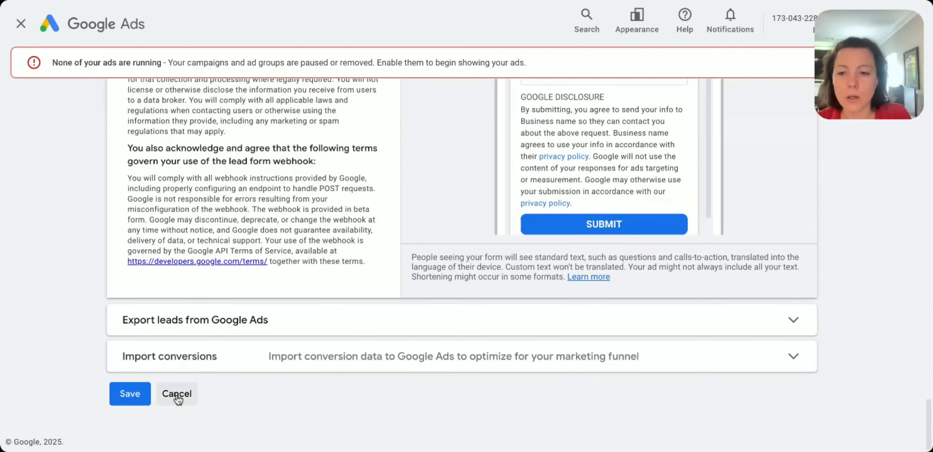
{"action": "left_click", "coordinate": [177, 396]}
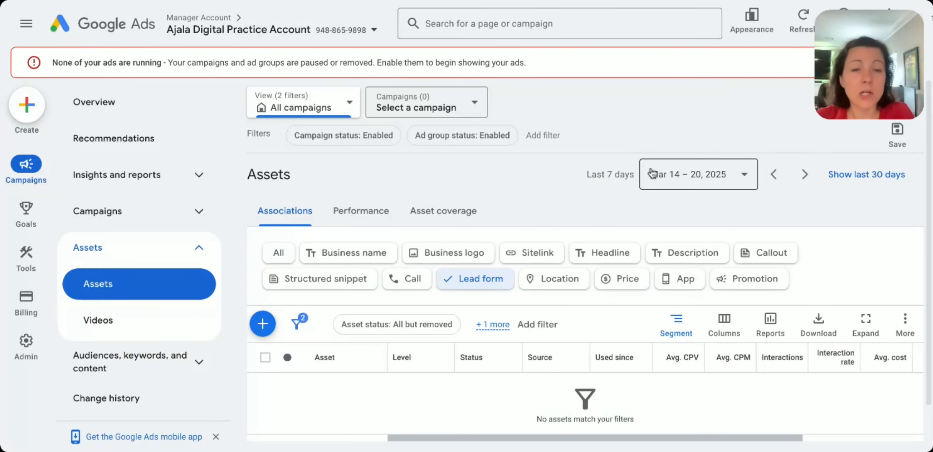